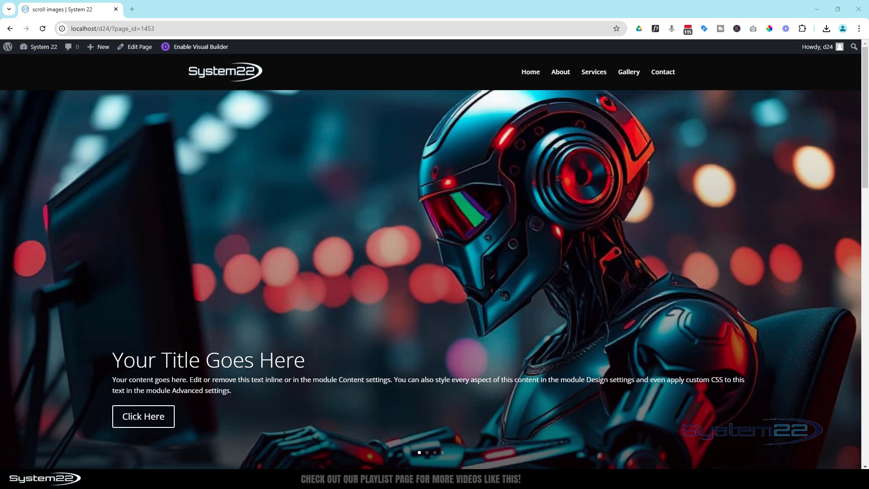
Step: Open the page in the Visual Builder and insert a regular section with a single-column row between the hero slider and the Planets section
left_click(198, 50)
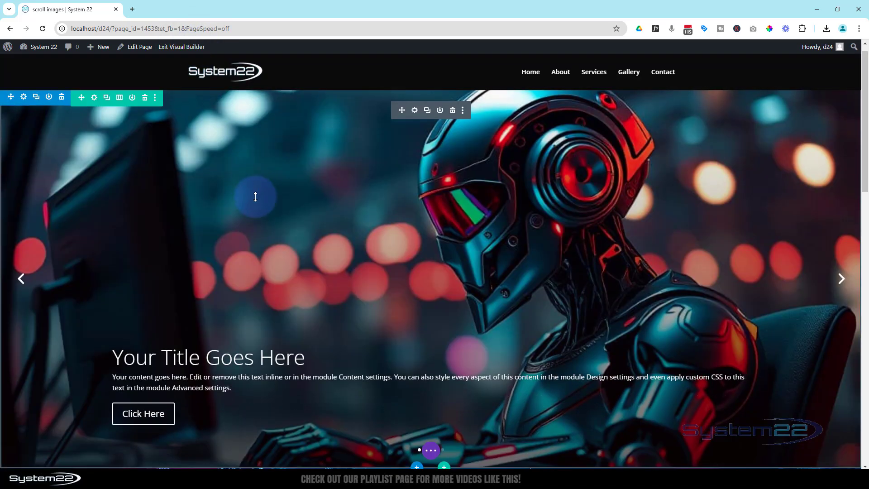
scroll(255, 196, "down", 6)
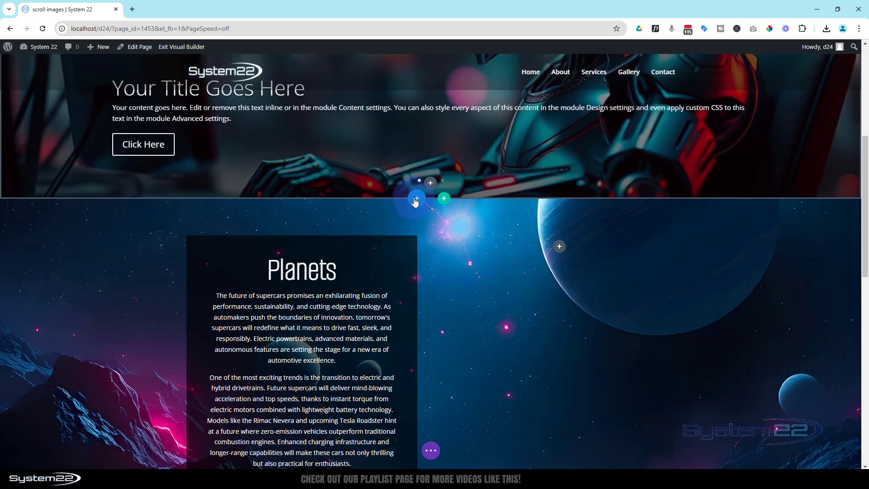
left_click(416, 201)
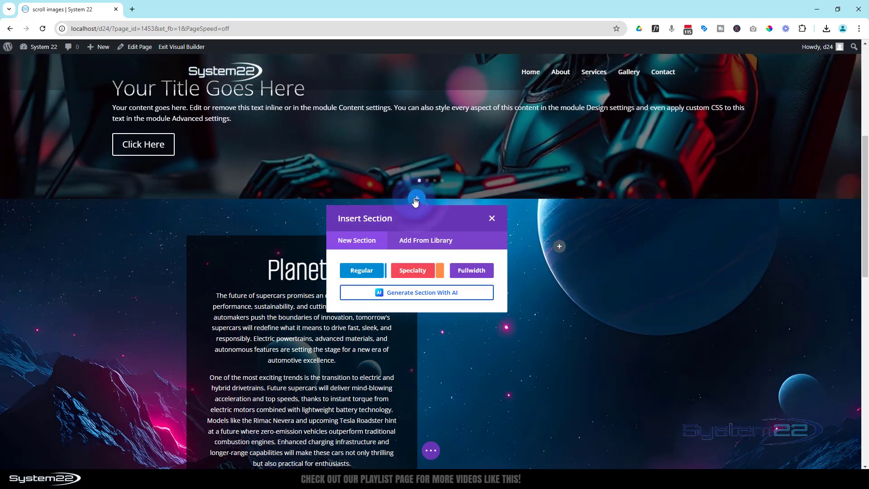
left_click(366, 271)
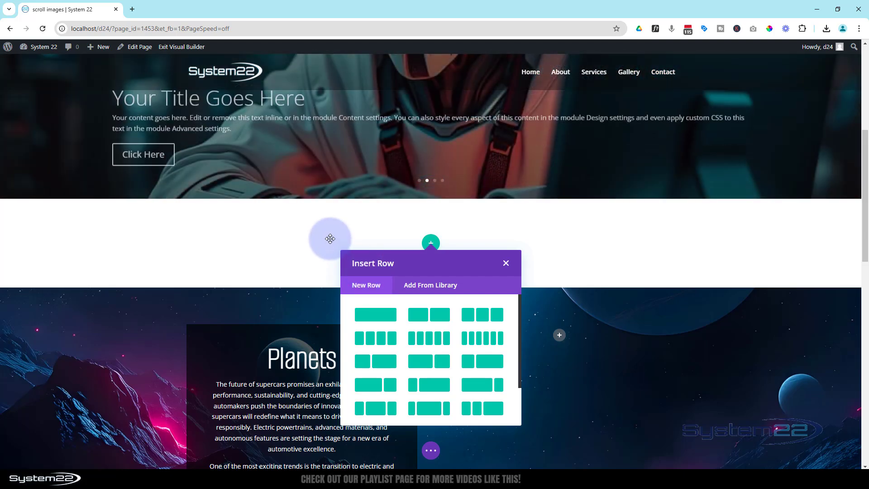
left_click(376, 316)
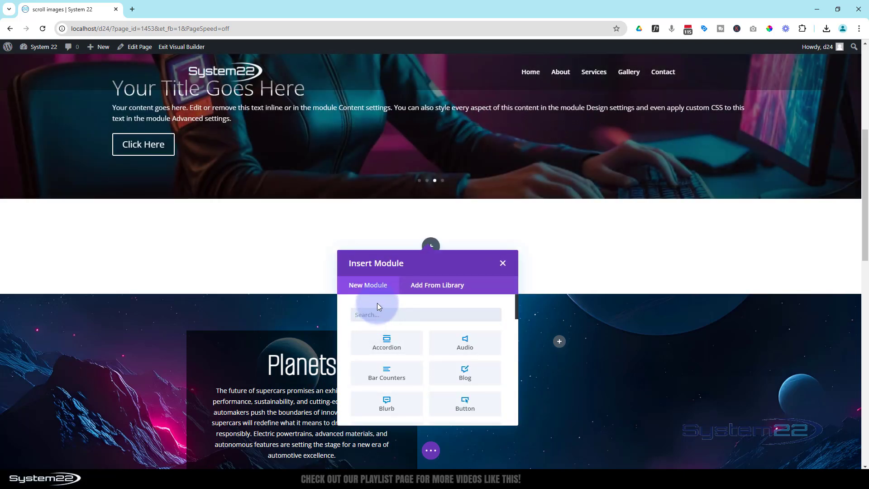
Step: Add a Slider module to the new row and save it with its default settings
scroll(419, 312, "down", 2)
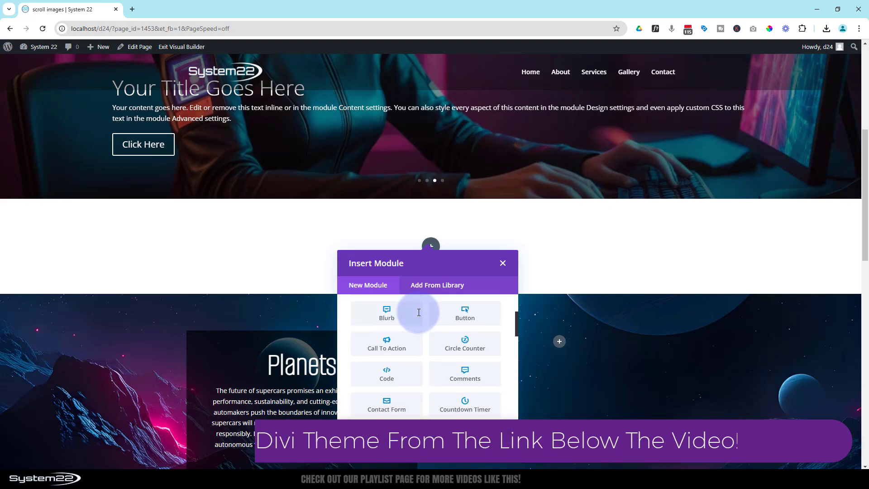
scroll(419, 312, "down", 5)
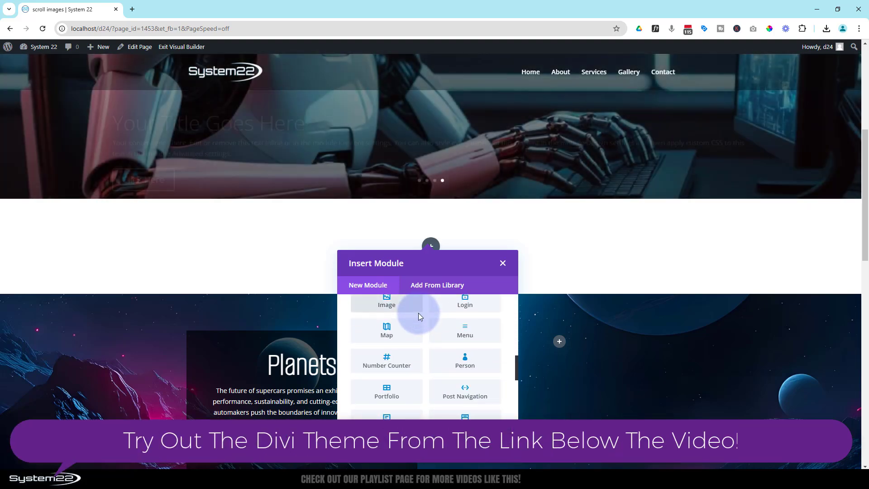
scroll(419, 315, "down", 3)
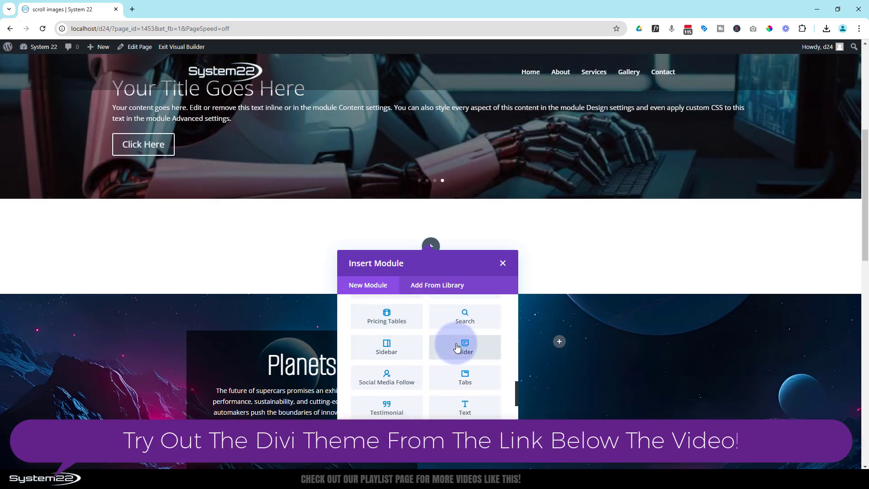
left_click(457, 347)
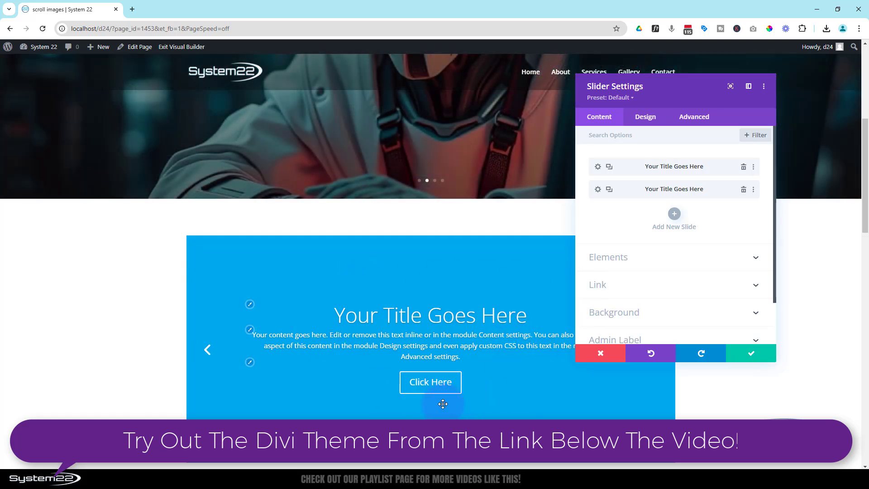
left_click(755, 352)
Step: Delete the original hero slider section at the top of the page
scroll(125, 258, "up", 3)
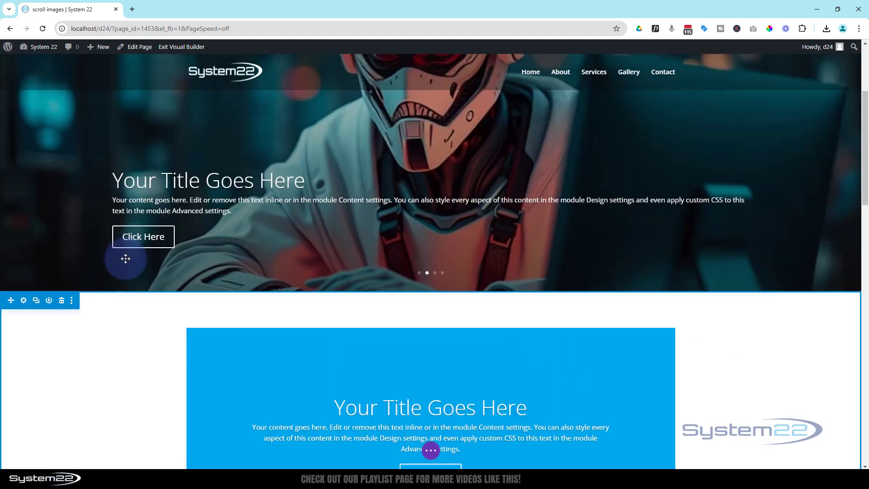
scroll(126, 260, "up", 3)
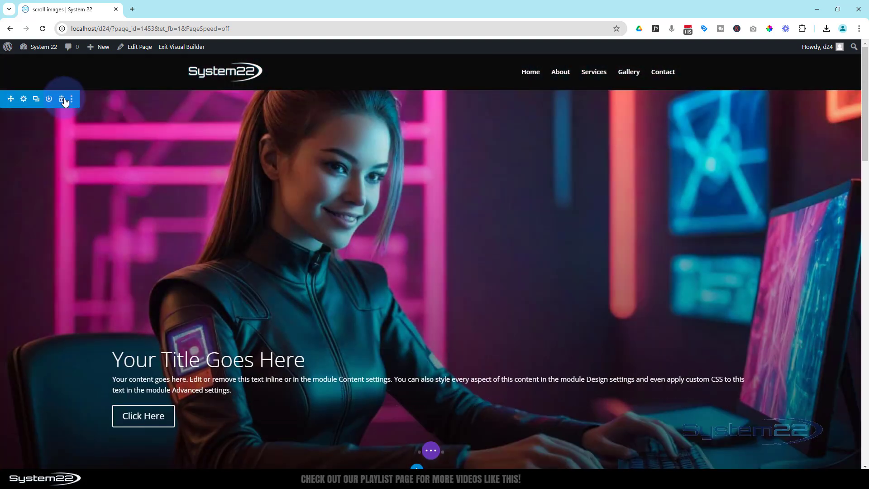
left_click(65, 102)
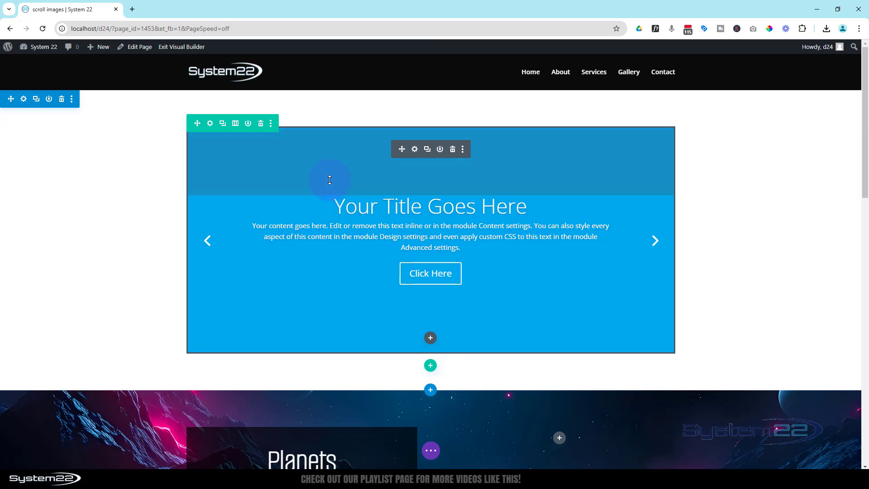
Step: Set both the width and the max width of the new slider's row to 100%
left_click(210, 124)
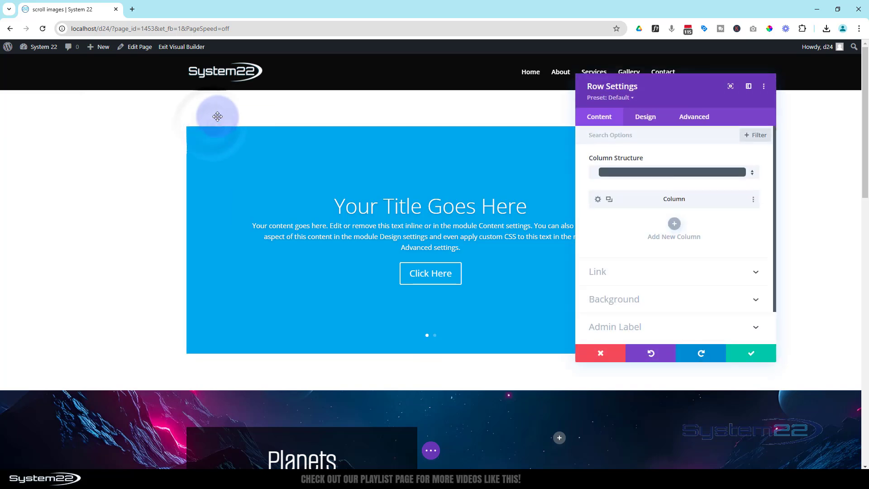
left_click(651, 121)
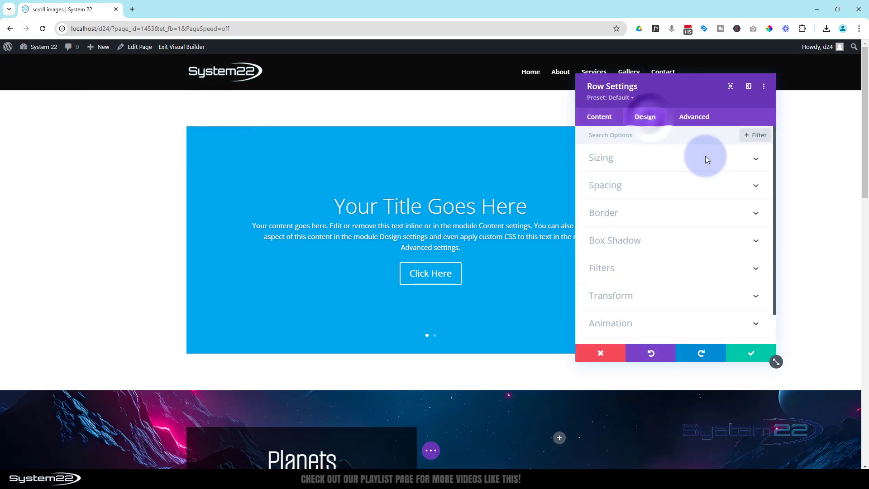
left_click(659, 165)
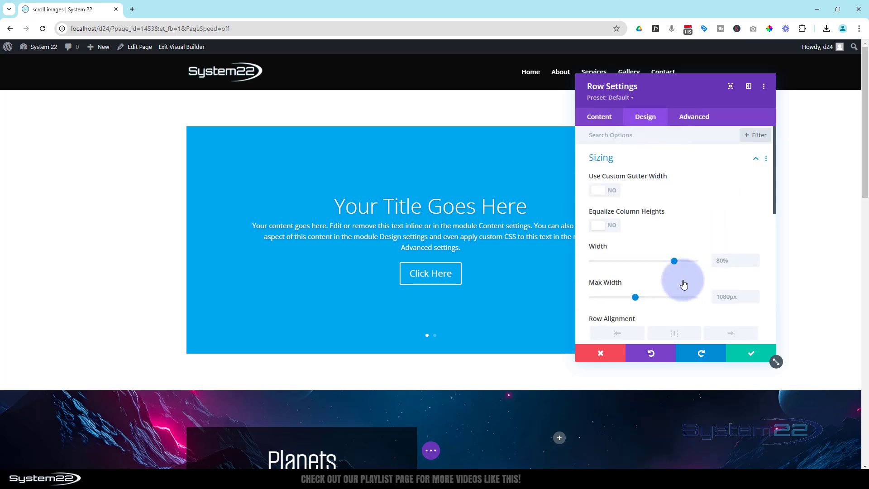
left_click_drag(673, 261, 705, 260)
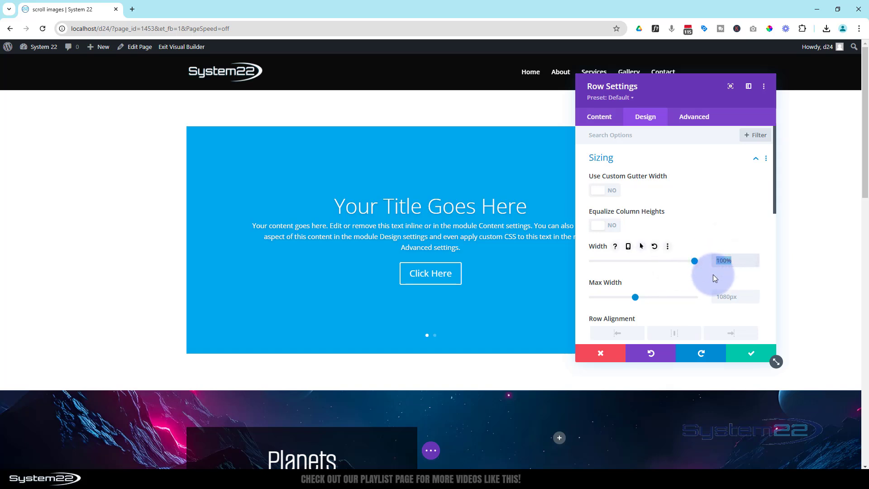
left_click(719, 297)
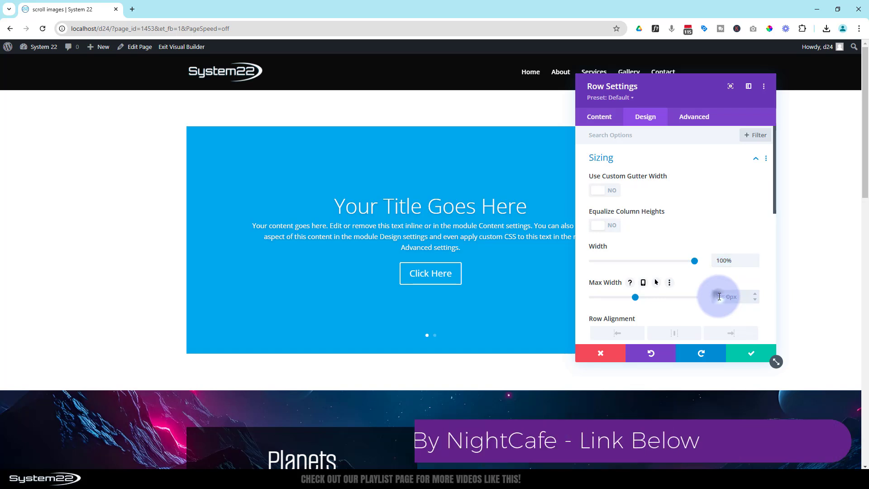
type("100%")
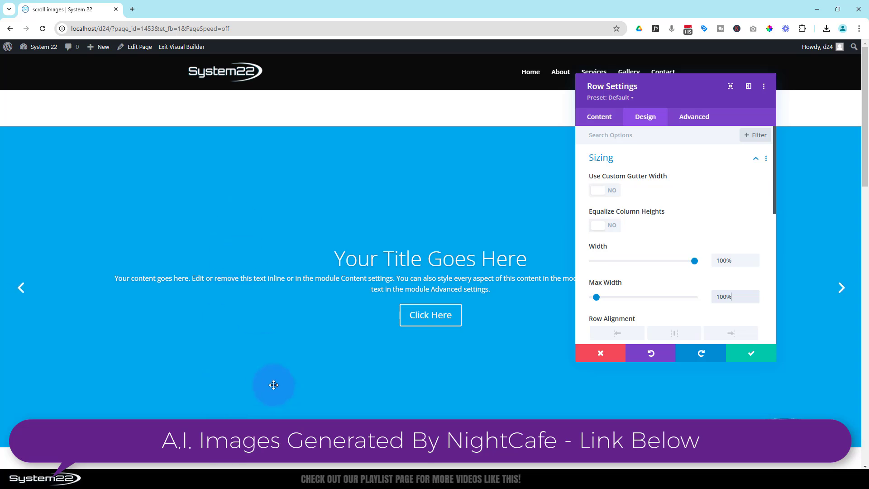
scroll(270, 382, "down", 2)
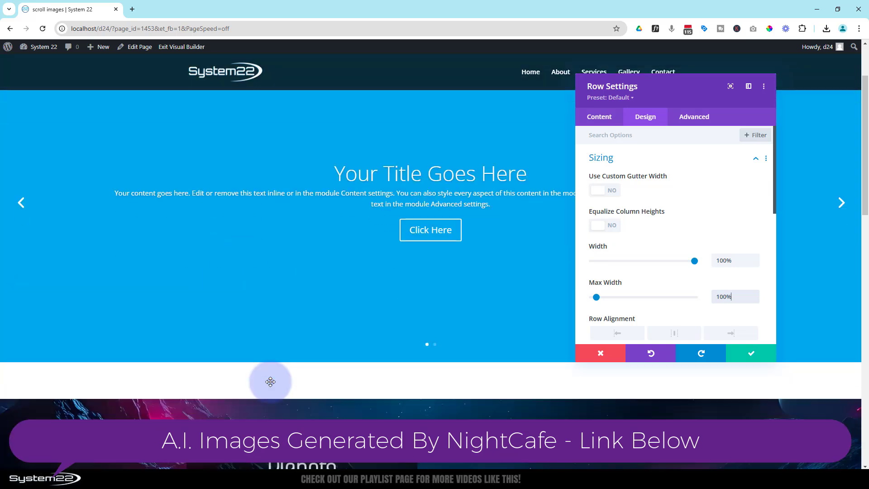
scroll(286, 310, "up", 2)
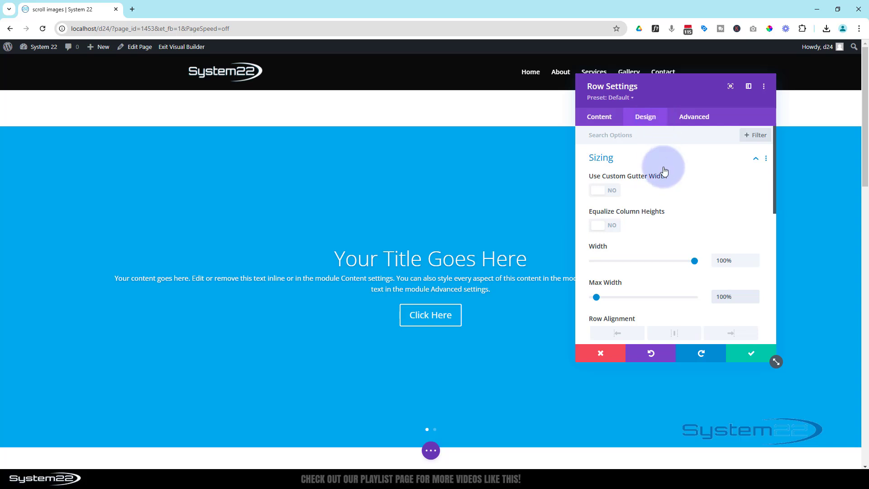
left_click(601, 159)
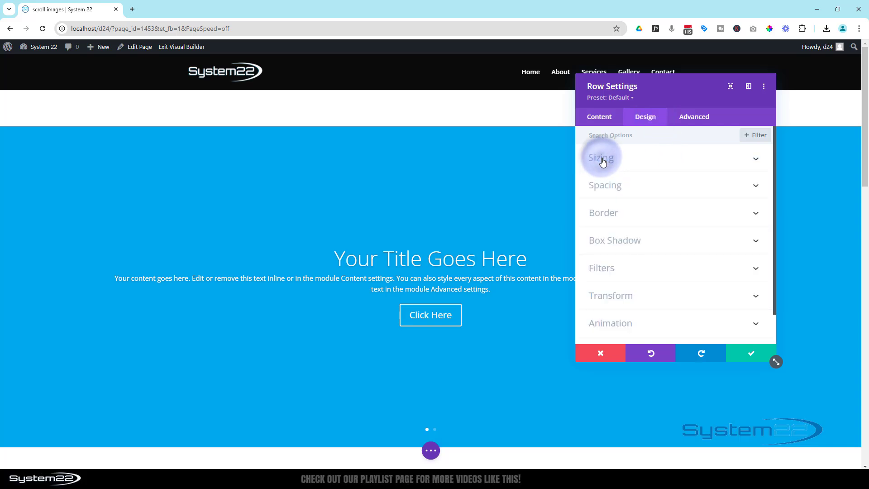
Step: Set the row's top and bottom padding to 0px as linked values and save the row settings
left_click(616, 189)
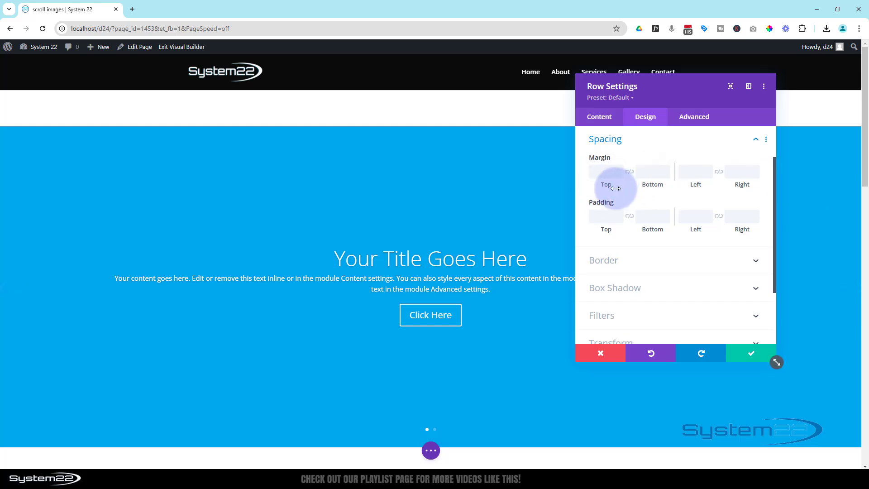
left_click(604, 215)
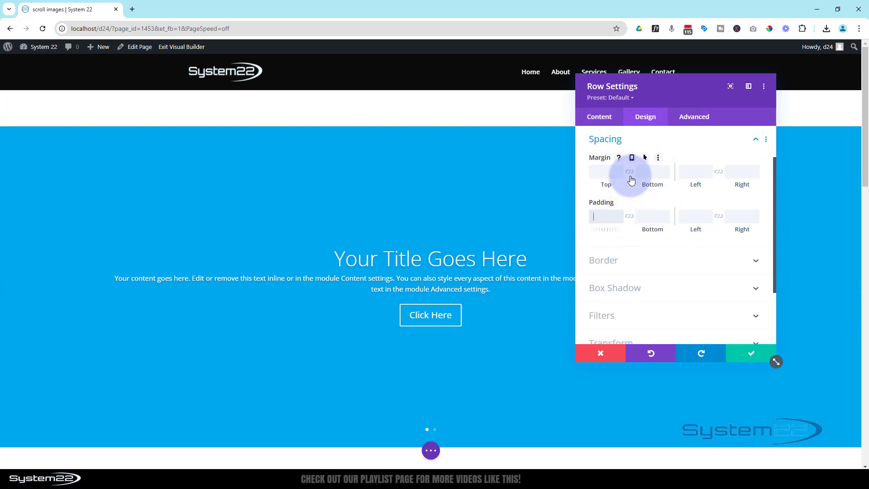
type("0px")
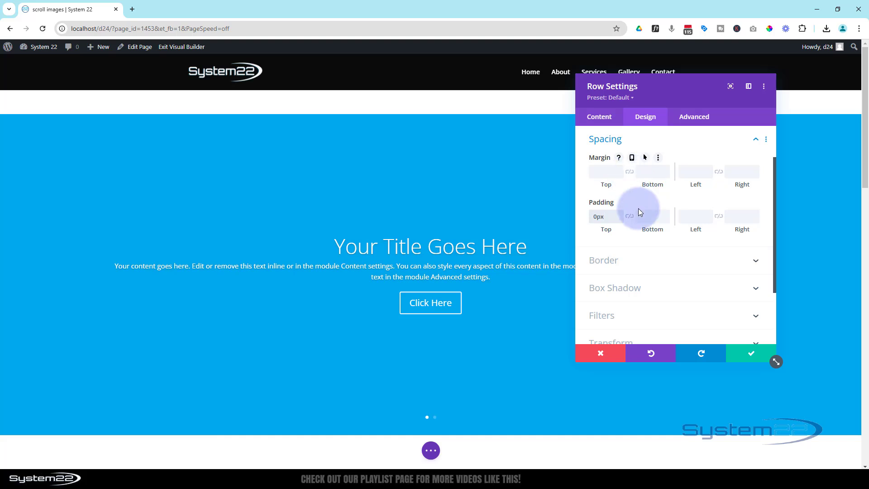
left_click(627, 217)
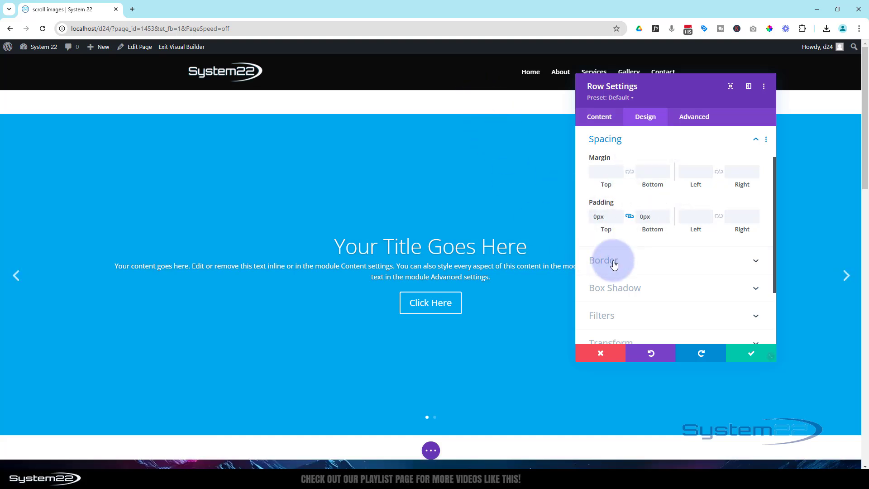
left_click(758, 357)
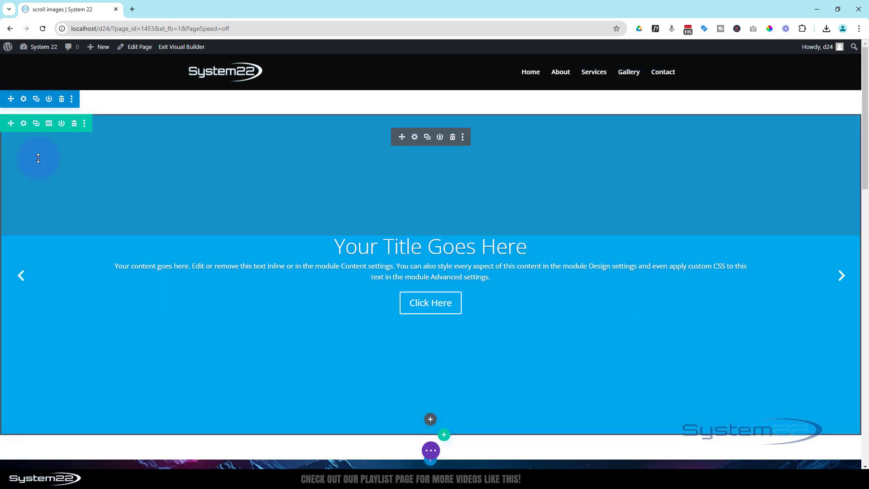
Step: Set the top and bottom padding of the section containing the slider to 0px, linked, and save the section settings
left_click(24, 100)
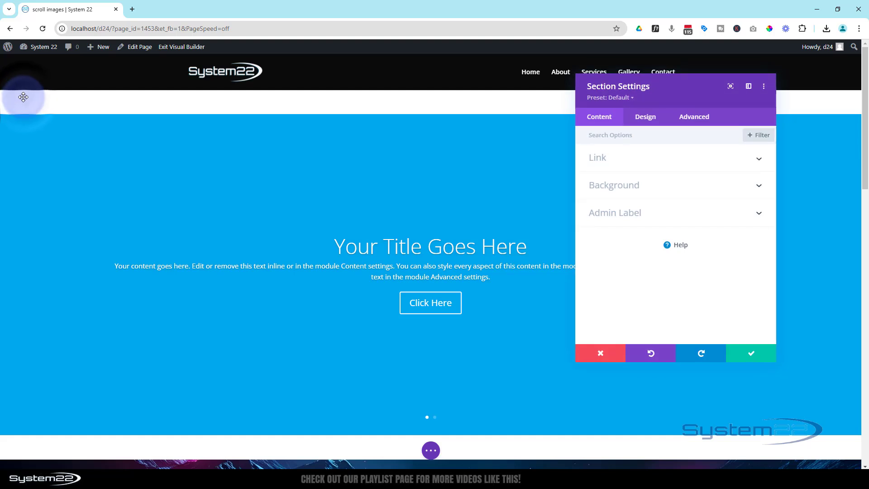
left_click(646, 119)
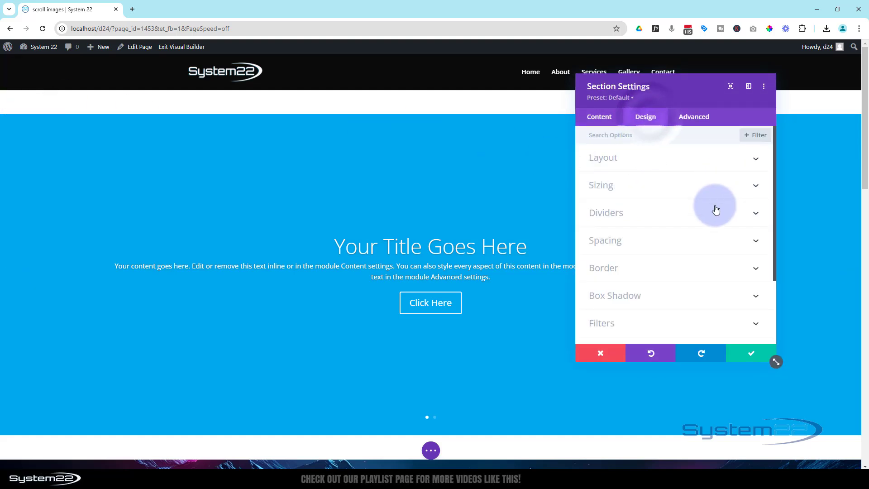
left_click(640, 247)
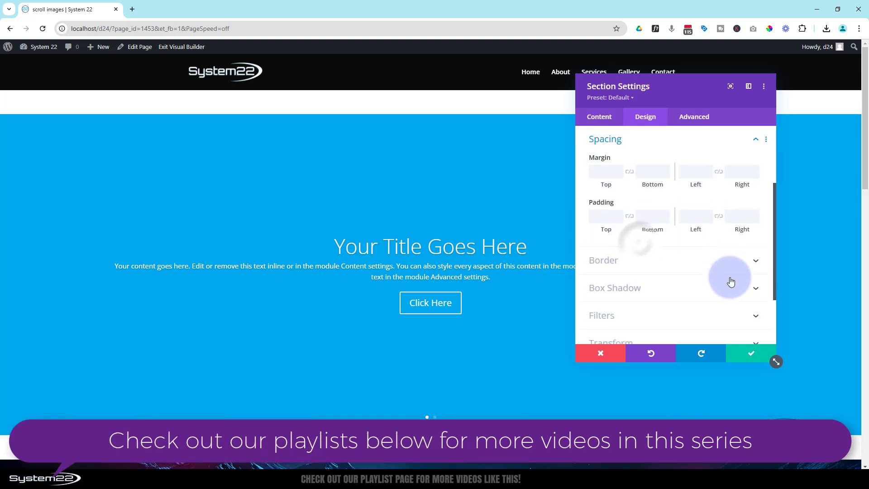
left_click(602, 217)
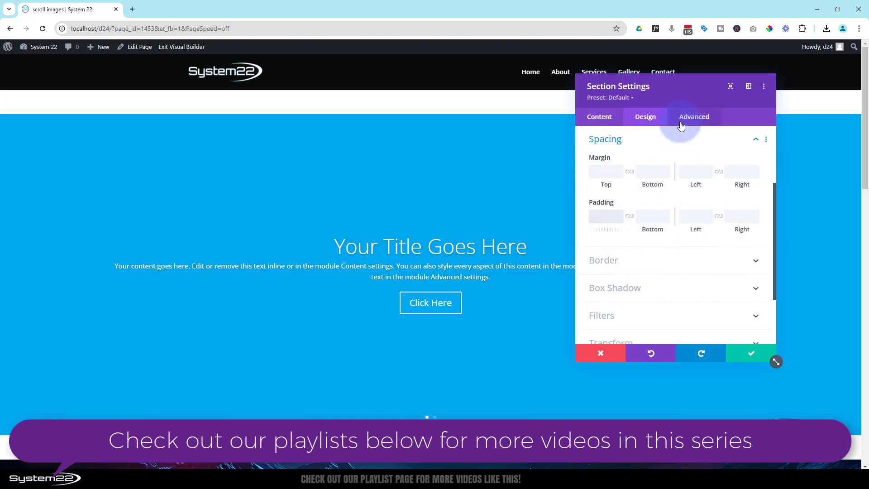
left_click(630, 216)
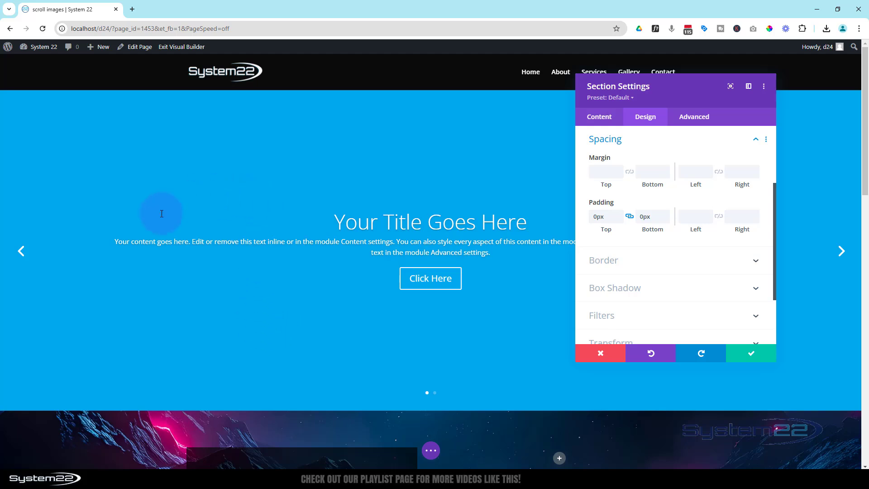
left_click(752, 356)
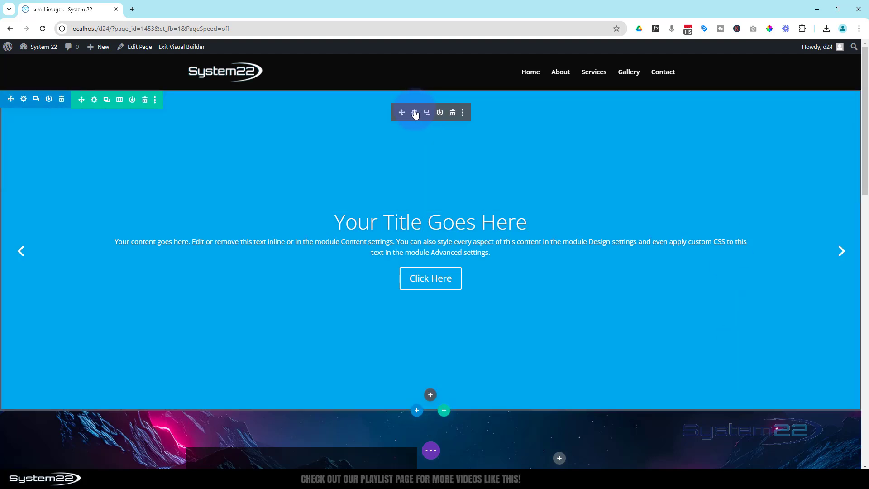
Step: Delete the second slide from the slider module and open the settings of the remaining slide
left_click(415, 113)
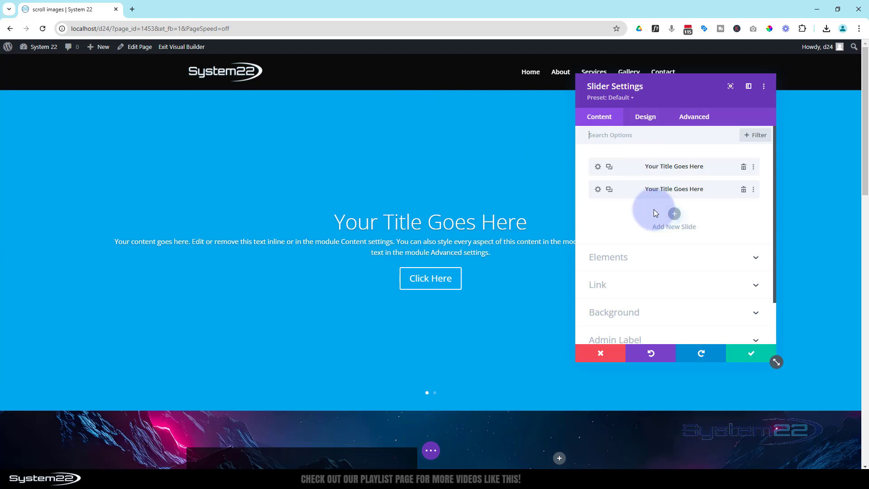
left_click(743, 189)
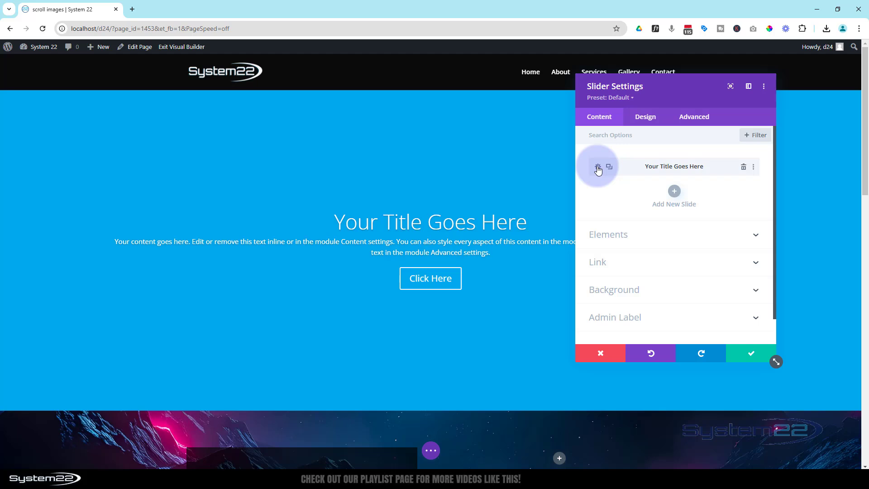
left_click(598, 168)
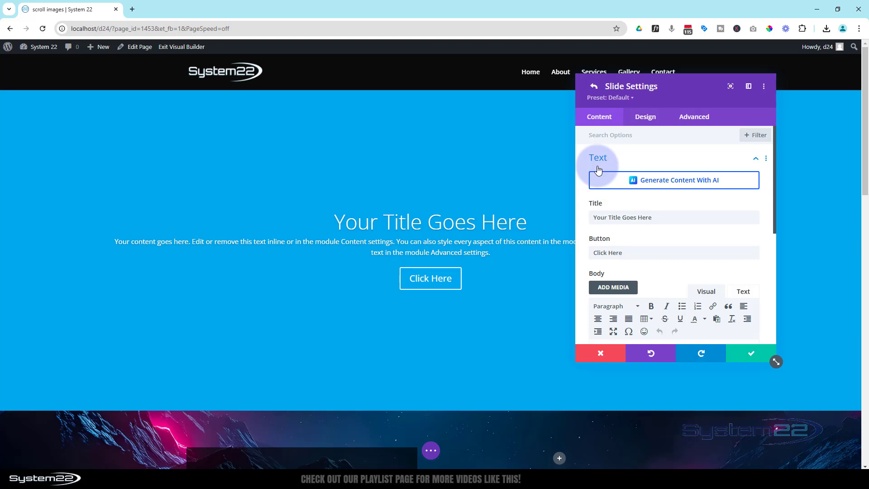
Step: Set the slide's background image to the media library picture of the helmeted robot seated at a computer with red lights behind
scroll(631, 183, "down", 5)
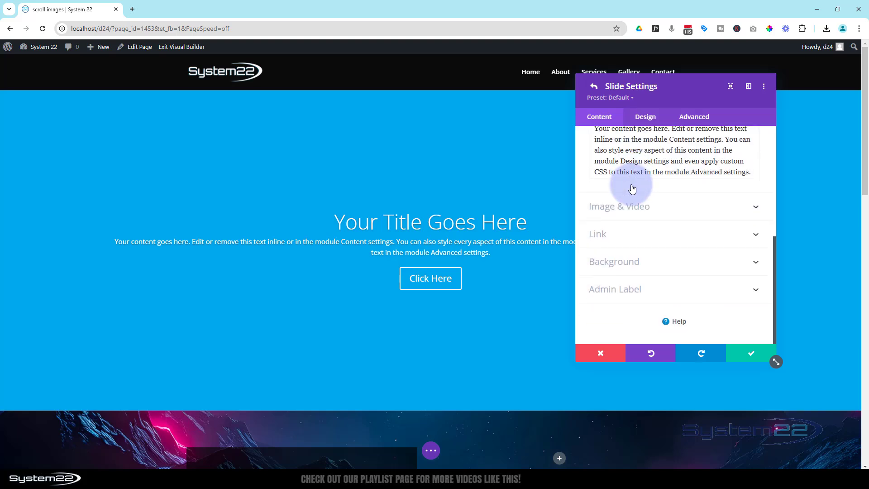
left_click(667, 270)
left_click(602, 175)
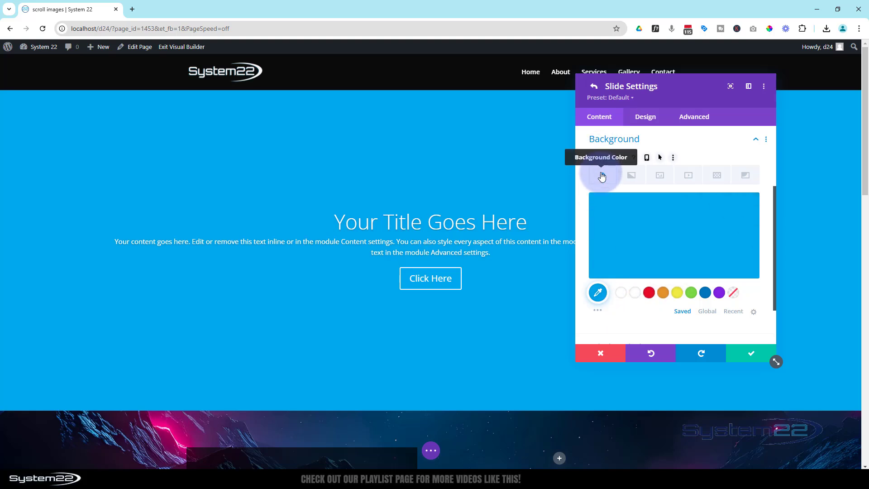
left_click(660, 176)
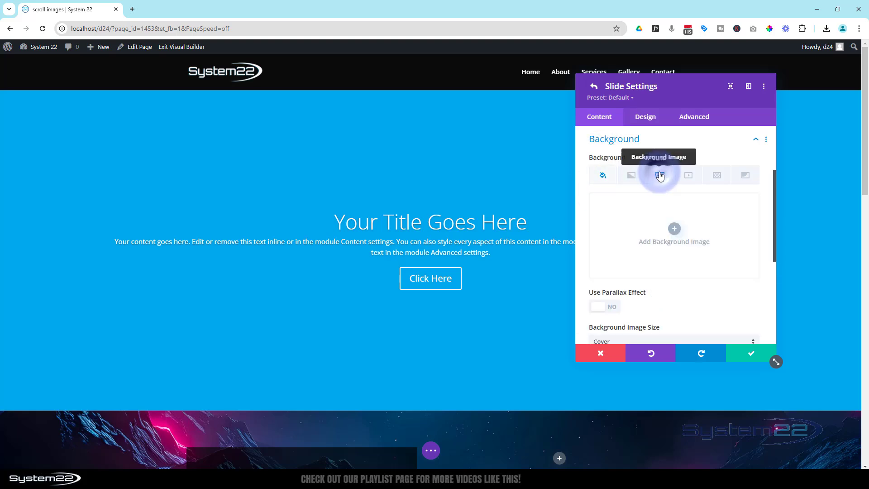
left_click(684, 230)
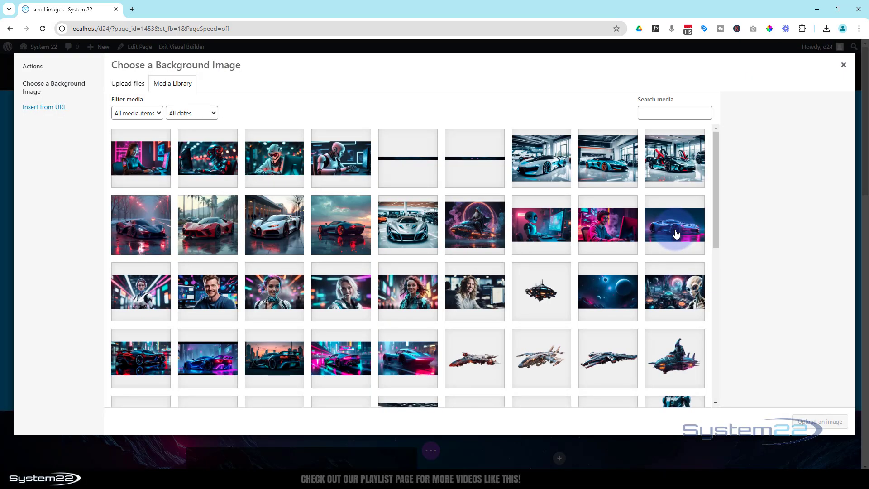
left_click(209, 156)
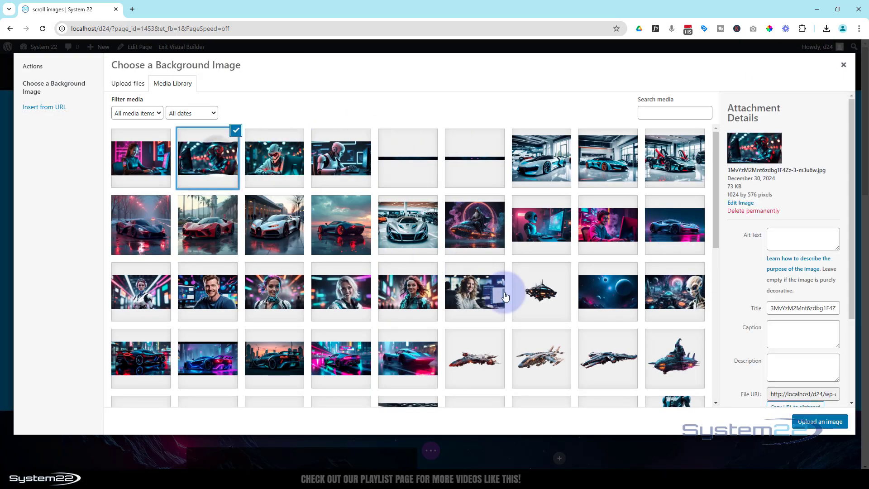
left_click(819, 422)
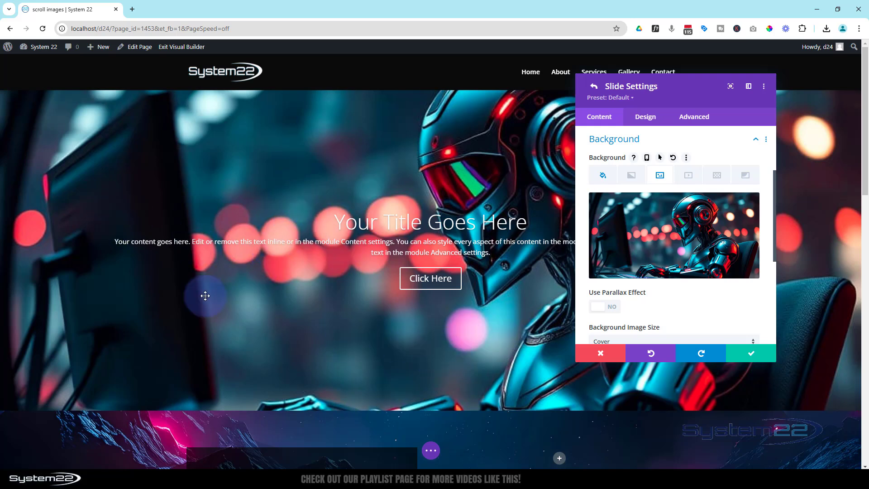
mouse_move(674, 231)
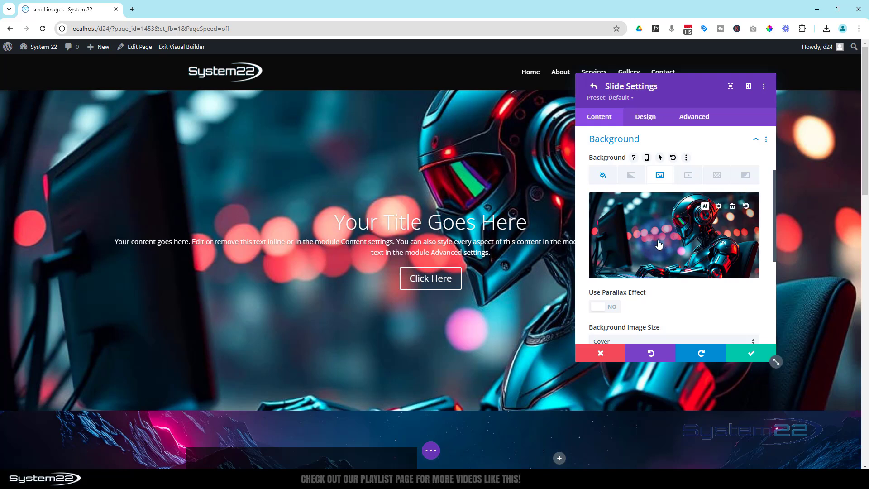
Step: Left-align the slide's text in its design settings
left_click(653, 122)
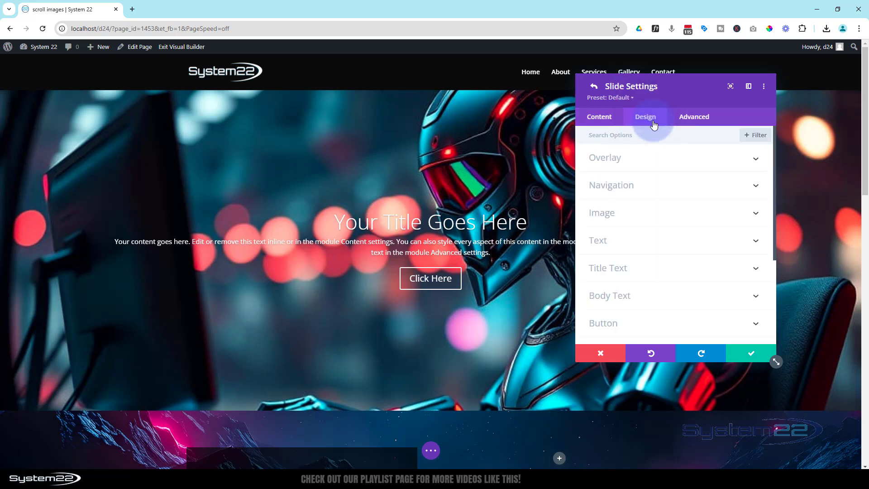
left_click(647, 239)
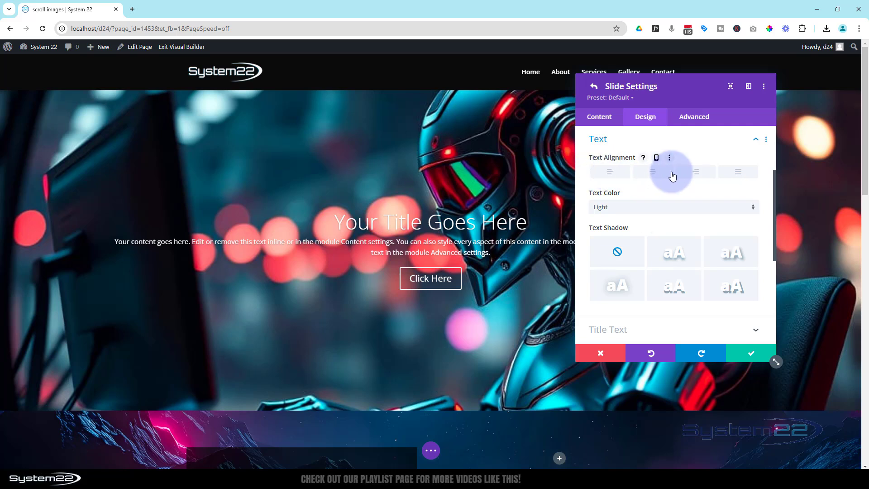
left_click(611, 172)
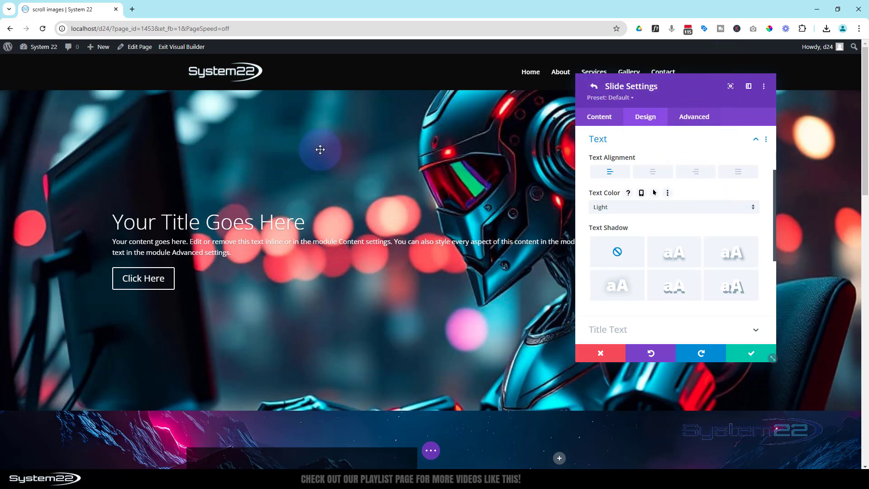
Step: Add "padding-top: 60vh;" to the custom CSS of the Slide Description element
left_click(703, 119)
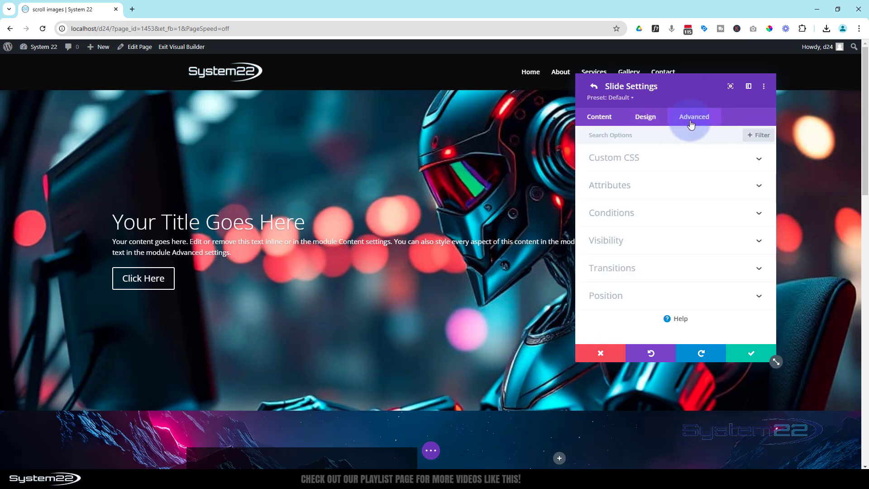
left_click(700, 169)
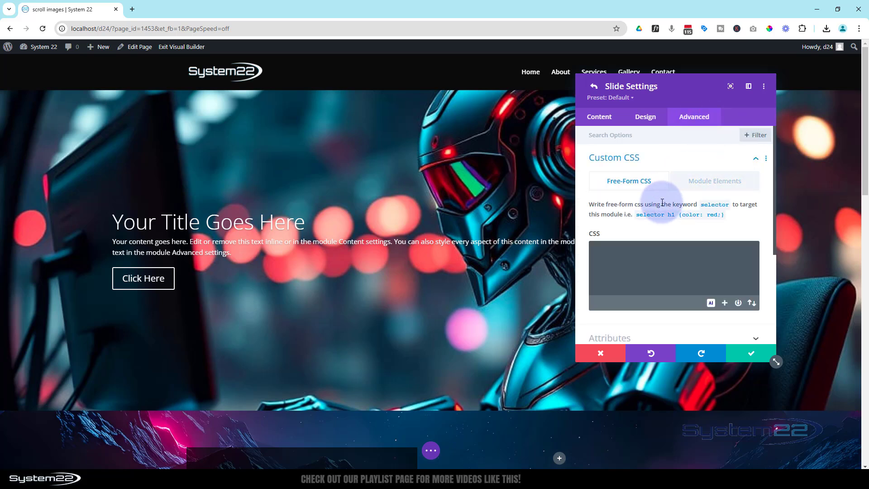
left_click(715, 185)
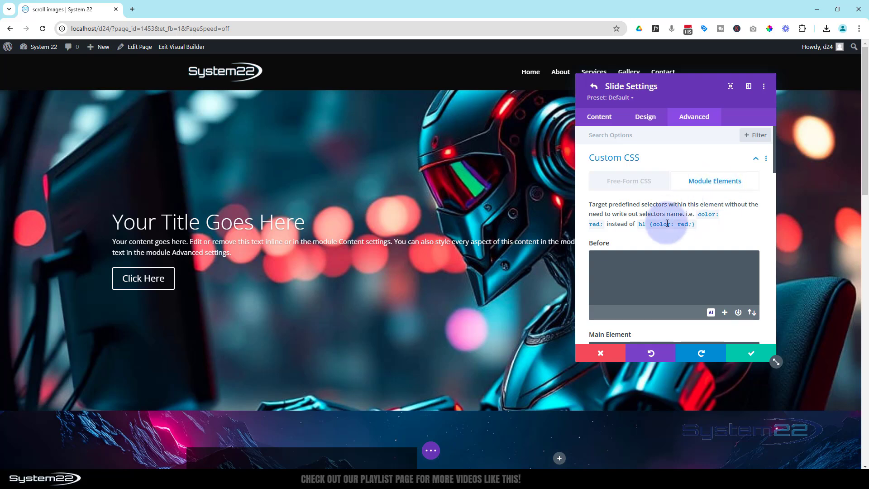
scroll(701, 222, "down", 2)
scroll(702, 221, "down", 3)
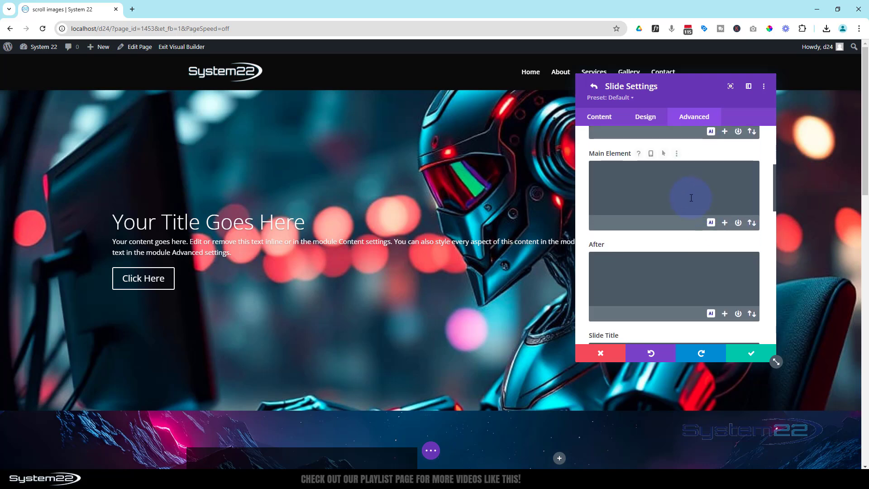
scroll(681, 213, "down", 2)
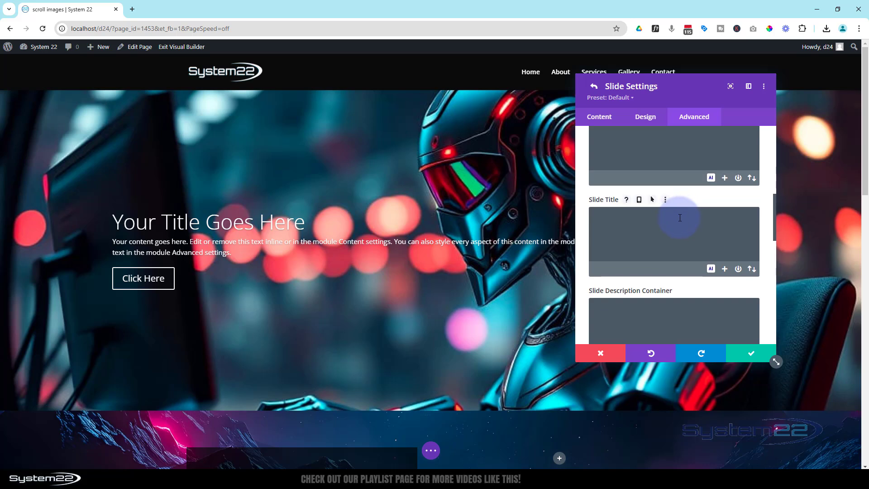
scroll(680, 217, "down", 3)
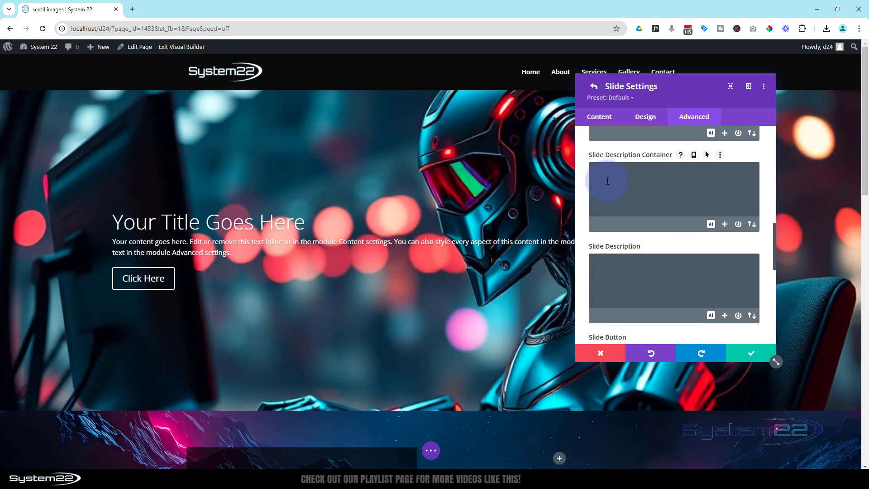
scroll(605, 180, "down", 1)
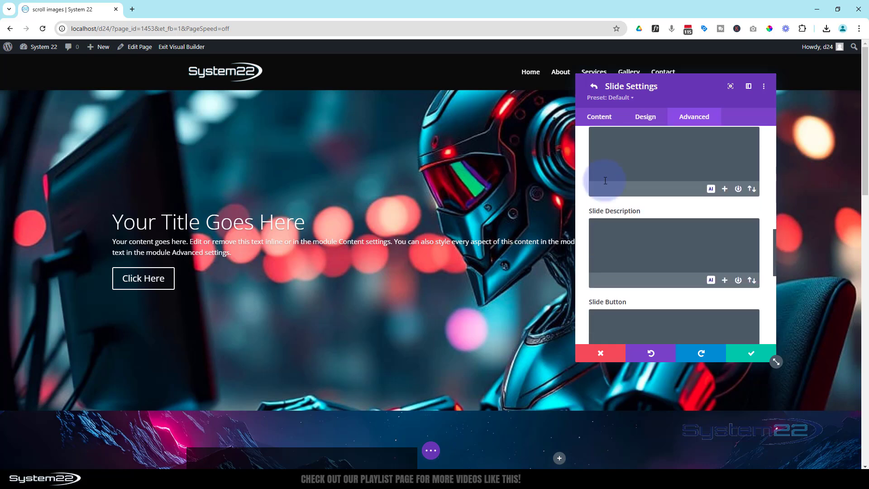
scroll(601, 219, "down", 1)
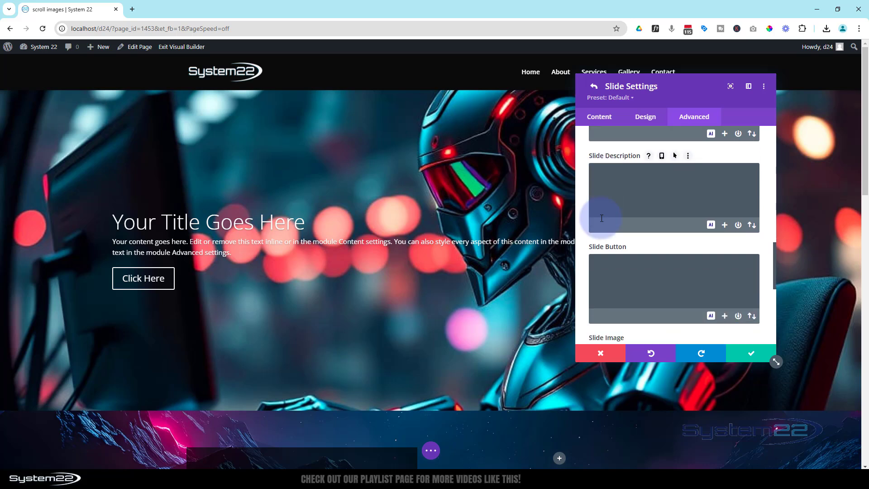
scroll(613, 269, "down", 2)
scroll(614, 271, "down", 1)
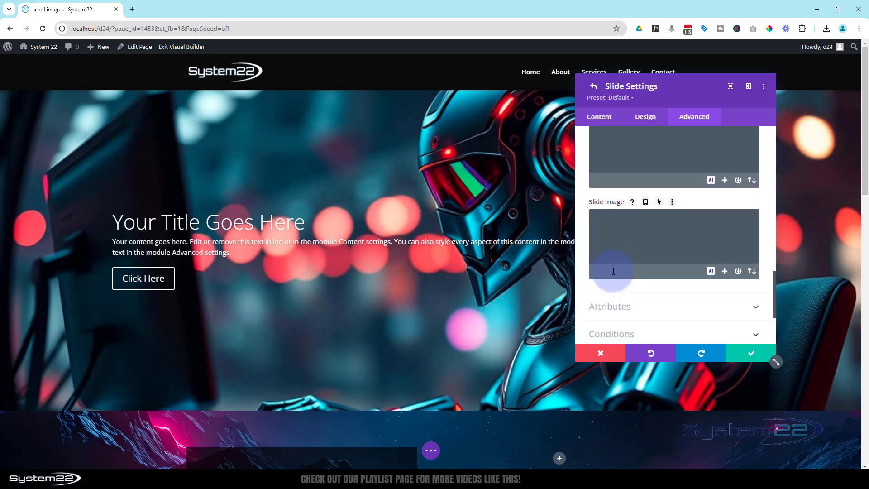
scroll(614, 270, "up", 4)
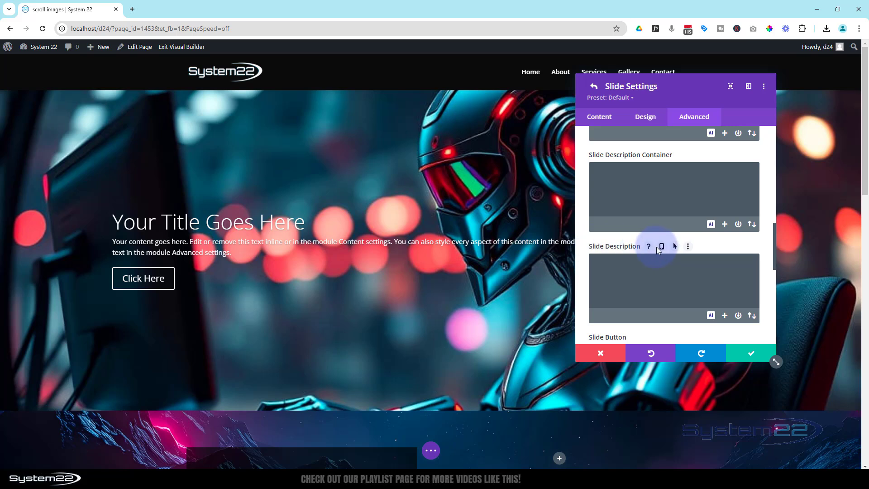
left_click(605, 266)
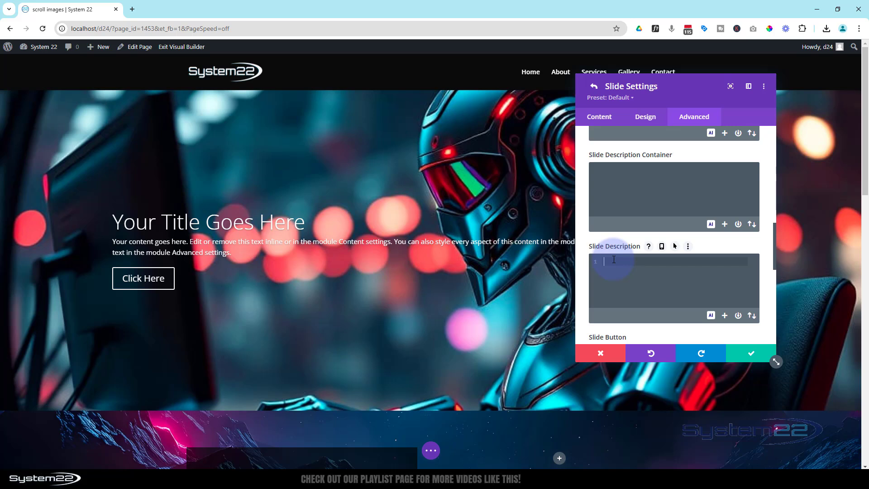
type("padding-")
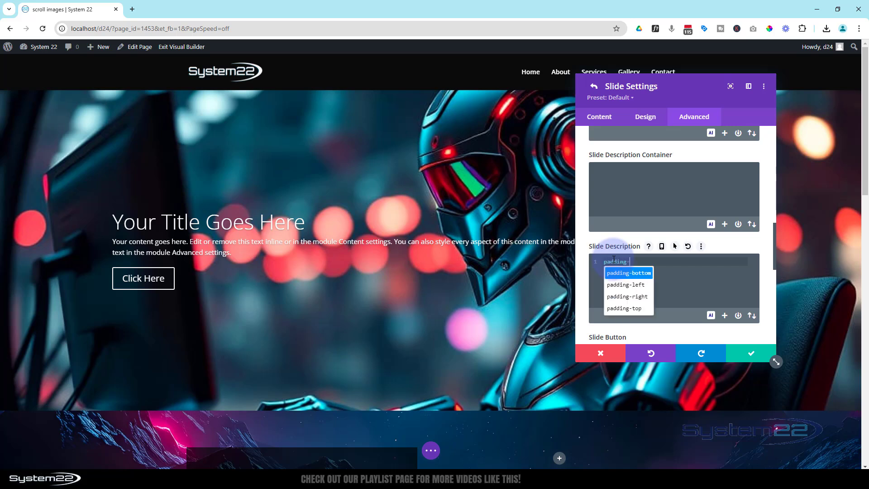
type("top: 60v")
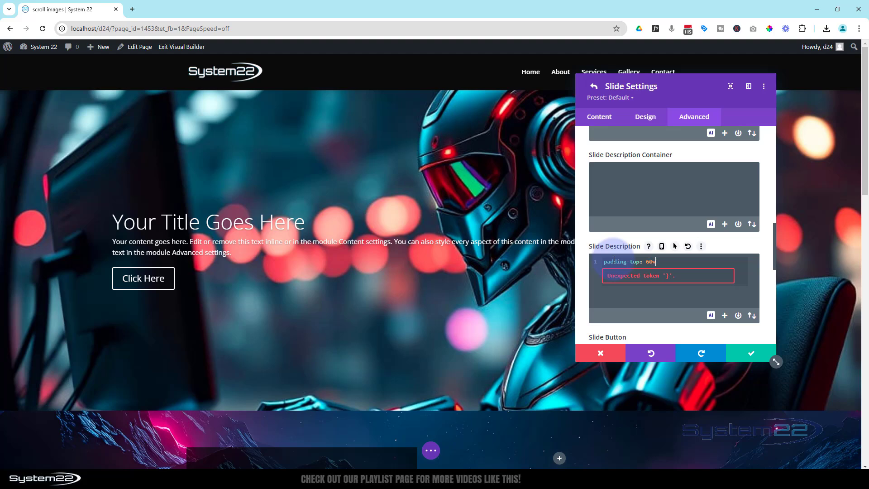
type("h;")
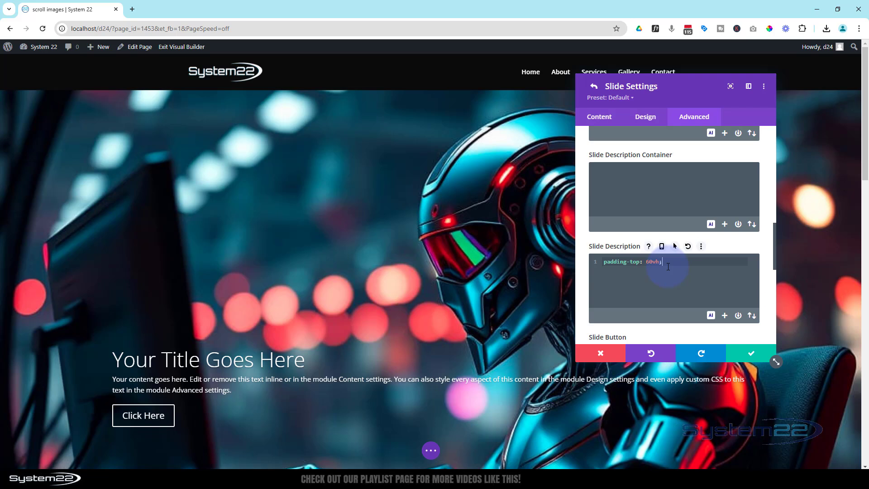
Step: Add a second line, "padding-bottom:10vh;", to the Slide Description custom CSS
key("Return")
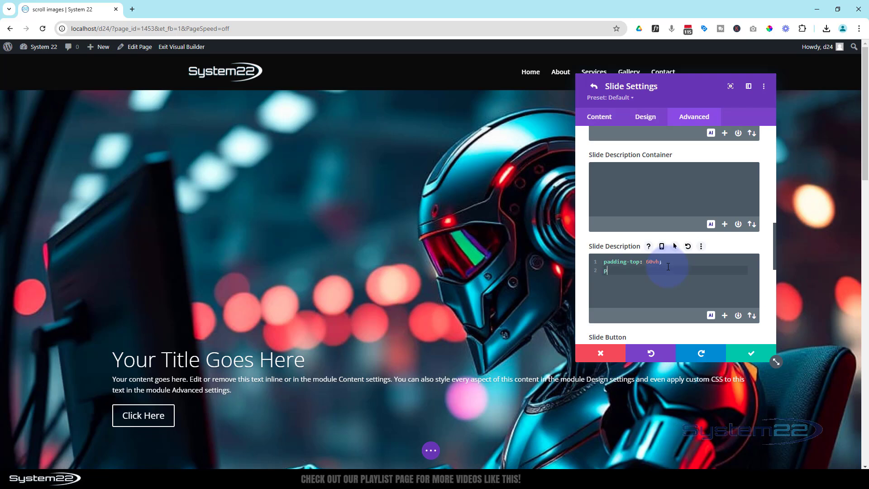
type("padding-bottom")
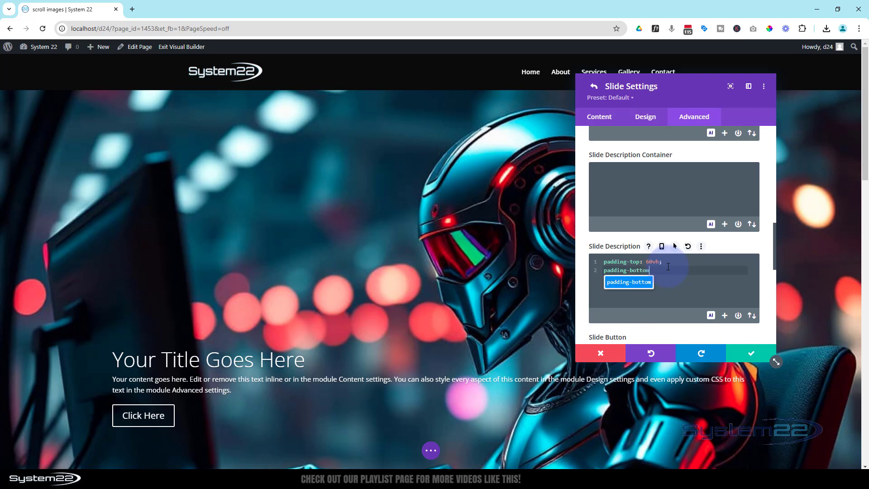
type(":10vh;")
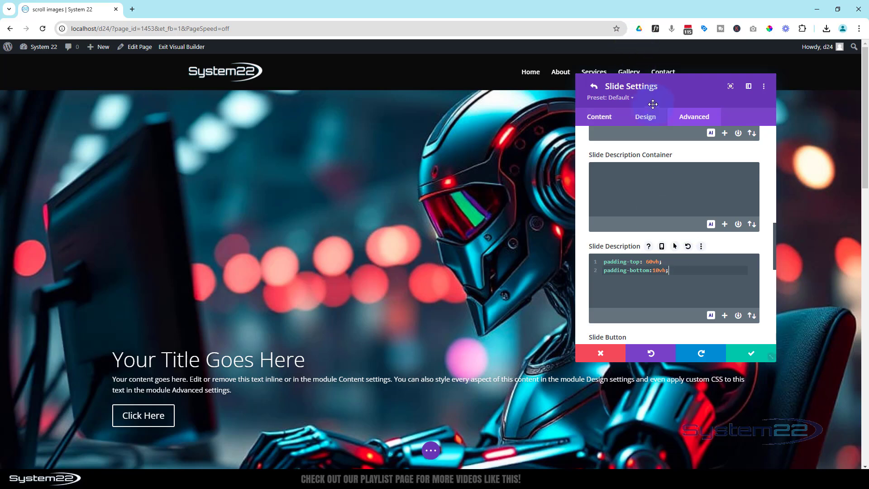
Step: Show the desktop, tablet and phone options for the slide's title text size
left_click(648, 118)
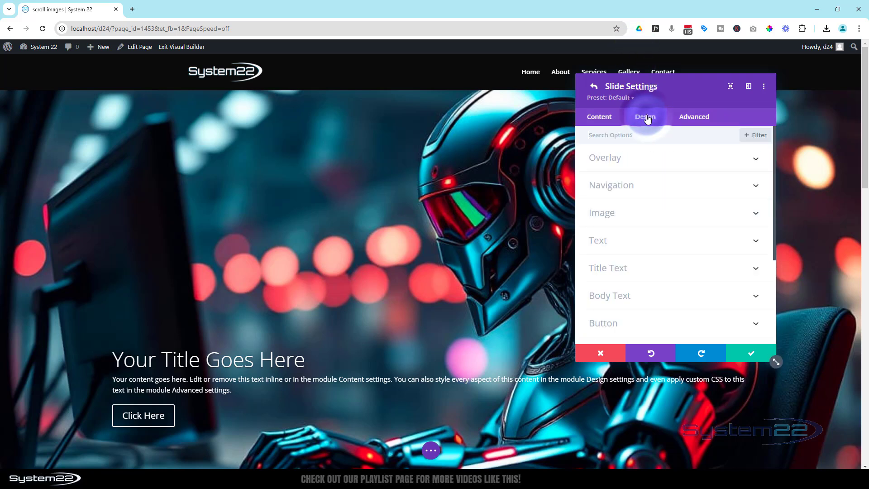
left_click(656, 270)
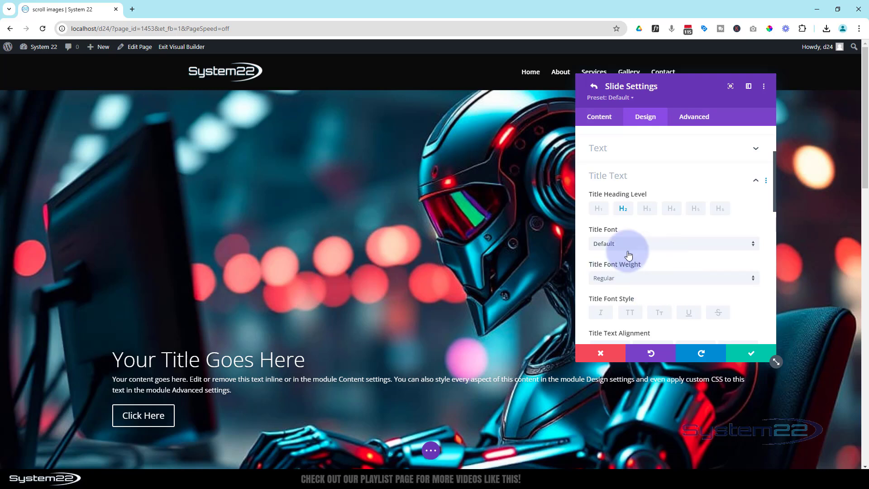
scroll(628, 254, "down", 5)
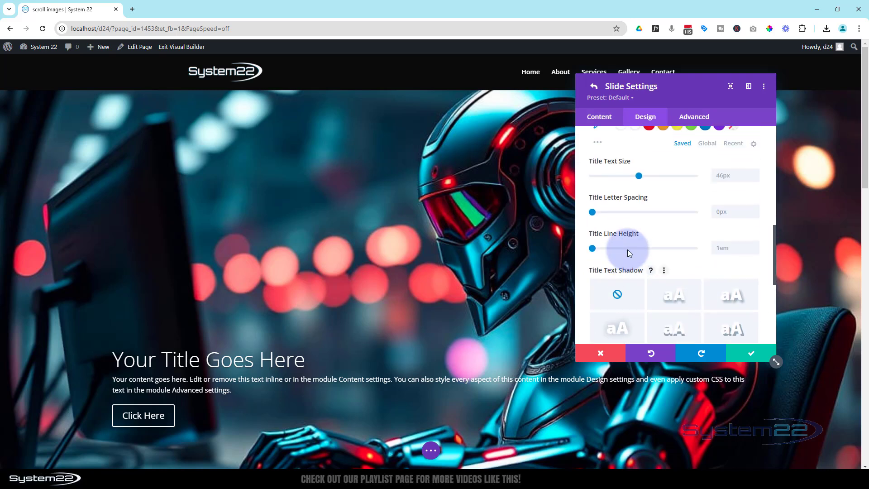
mouse_move(611, 161)
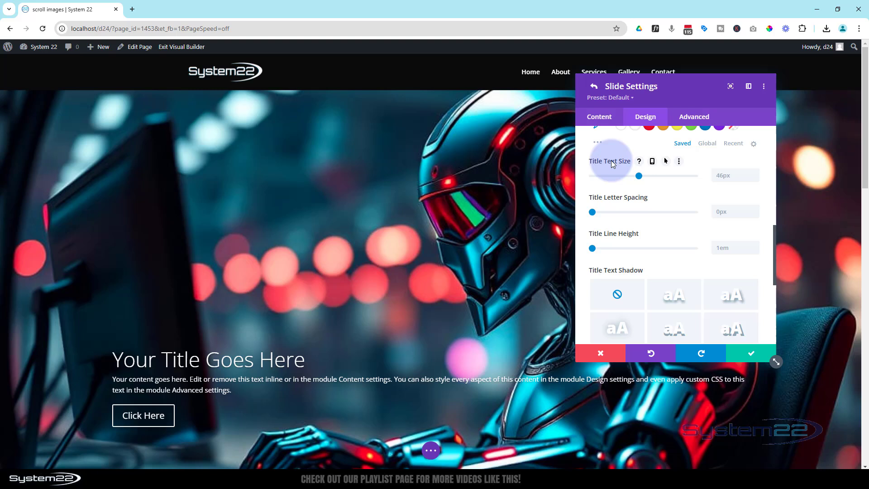
left_click(652, 162)
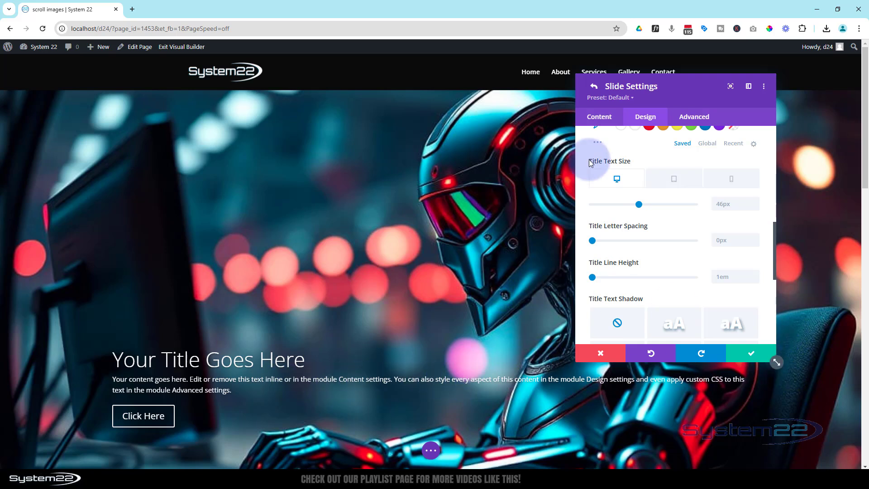
Step: Add a background gradient to the first slide and place it above the background image
left_click(607, 118)
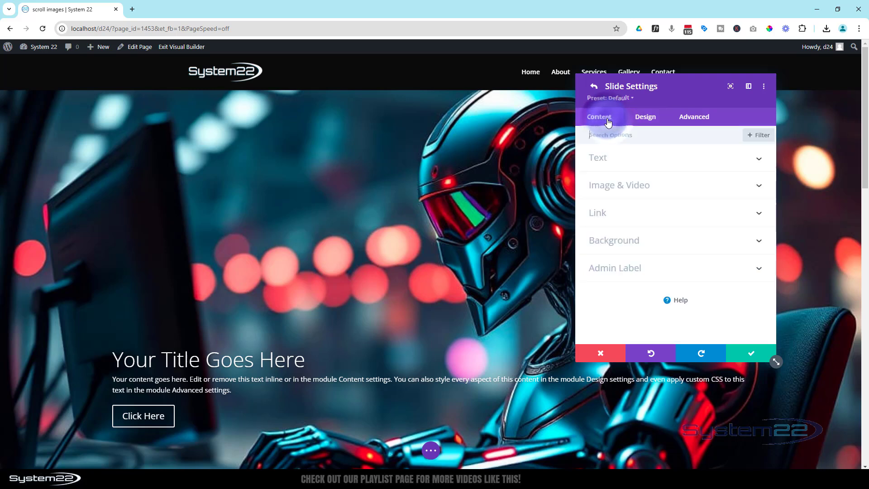
left_click(634, 240)
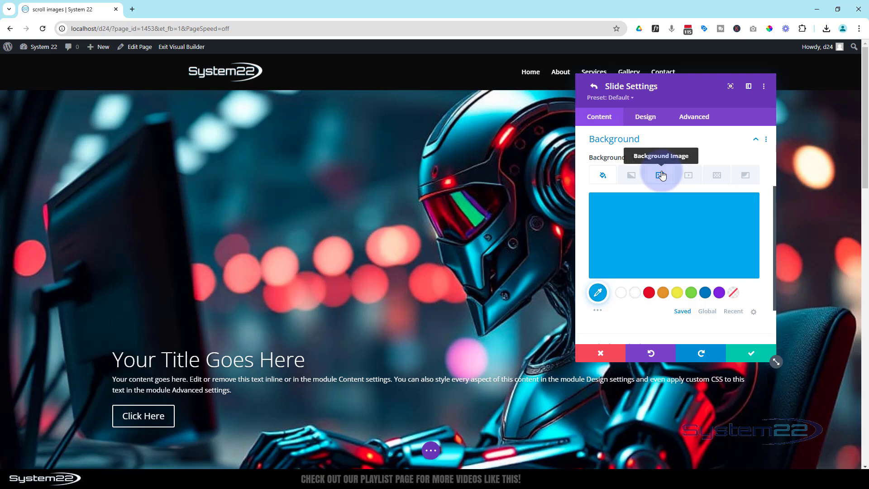
left_click(632, 176)
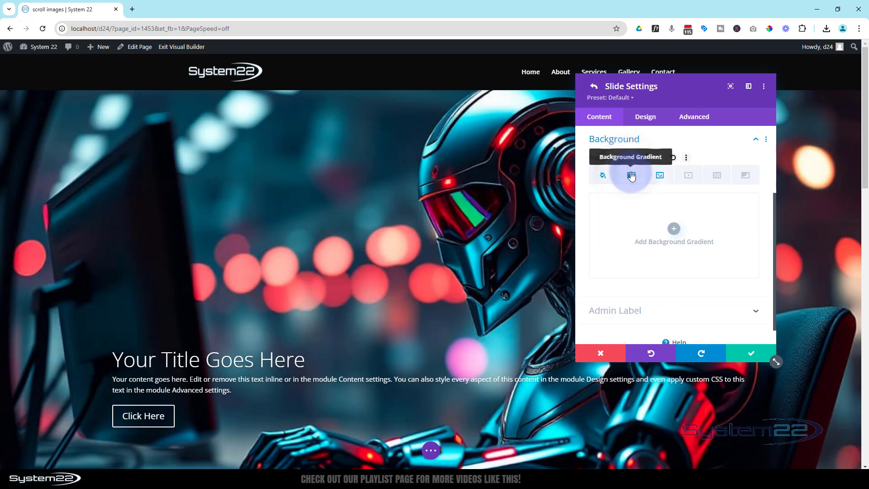
left_click(673, 229)
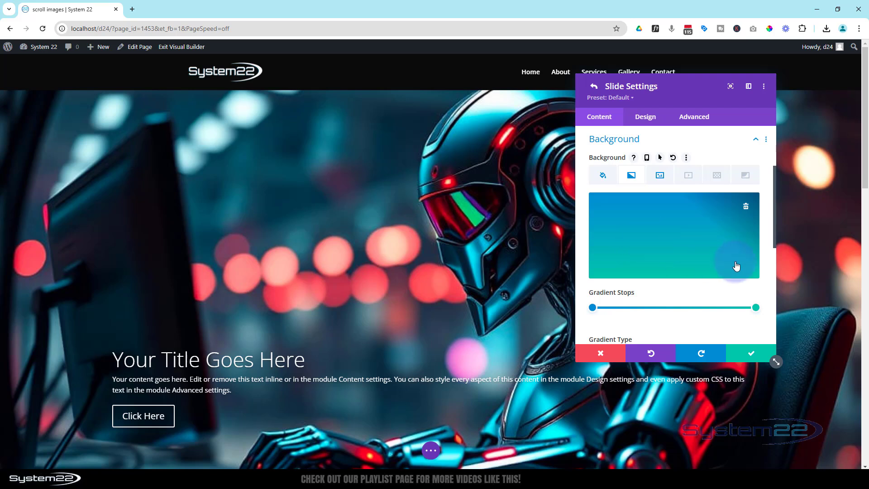
scroll(701, 265, "down", 3)
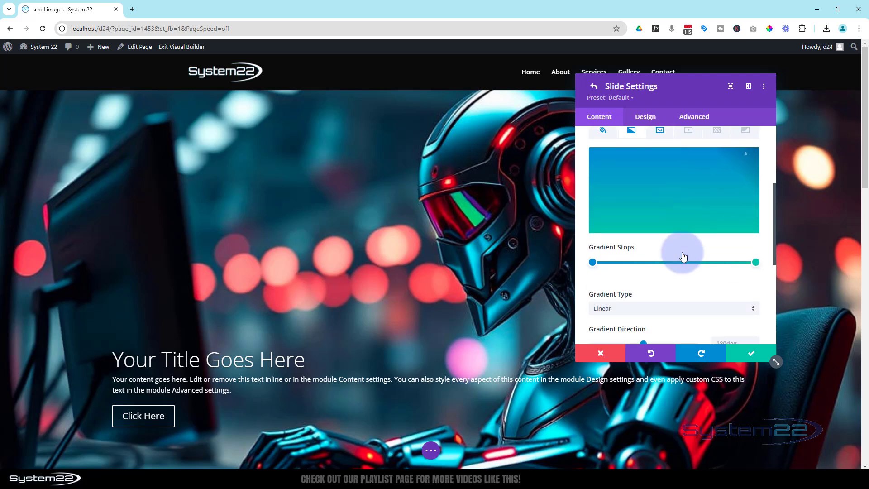
scroll(682, 252, "down", 2)
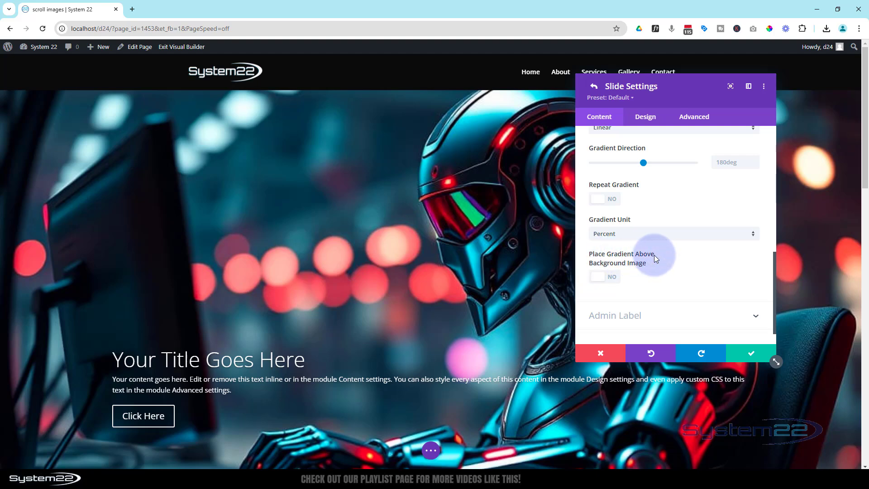
left_click(615, 281)
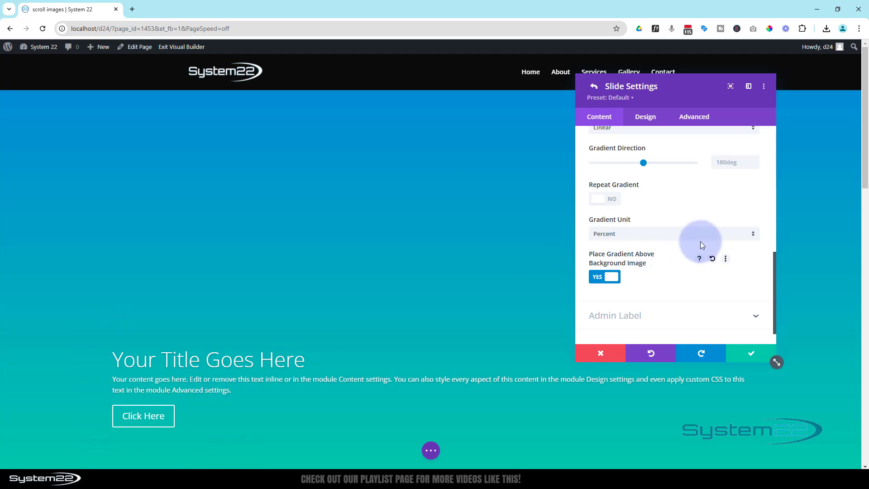
Step: Make the gradient's blue starting stop fully transparent, rgba(43,135,218,0), and move it slightly past the middle of the gradient
scroll(688, 251, "up", 4)
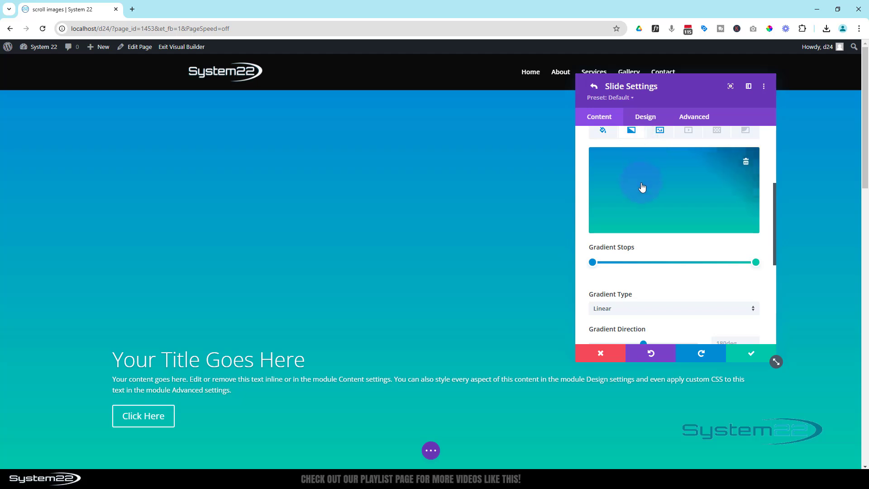
left_click(592, 263)
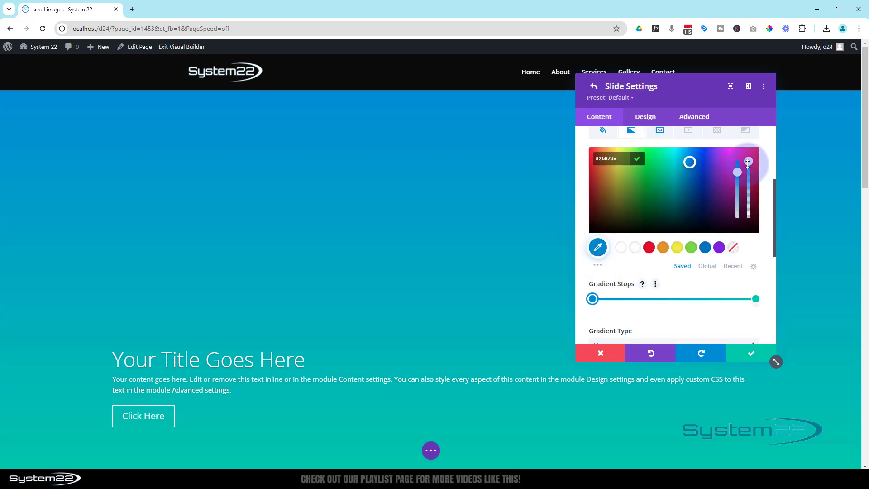
left_click_drag(751, 189, 752, 232)
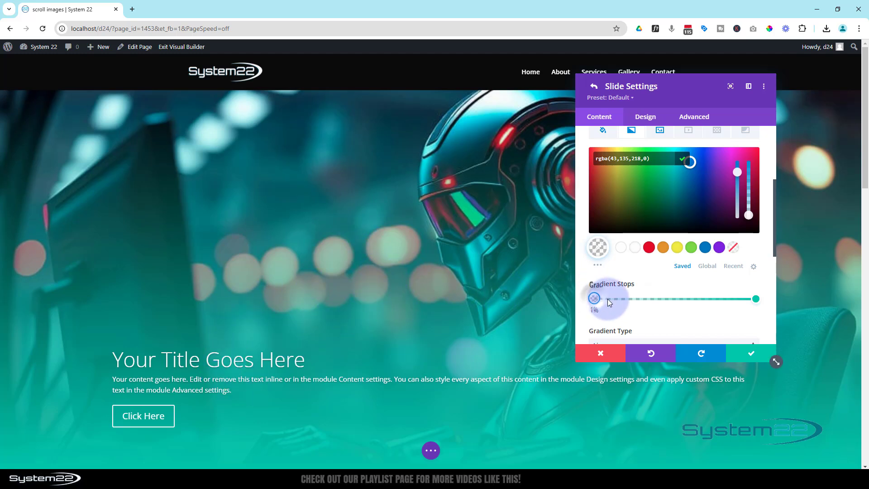
left_click_drag(607, 299, 687, 302)
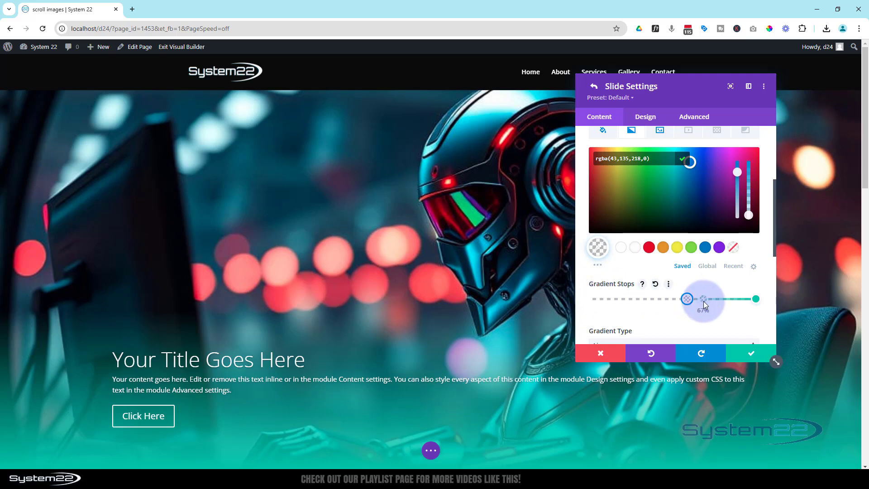
Step: Set the gradient's end stop to semi-transparent near-black, rgba(10,2,2,0.63), and save the slide's settings
left_click(755, 299)
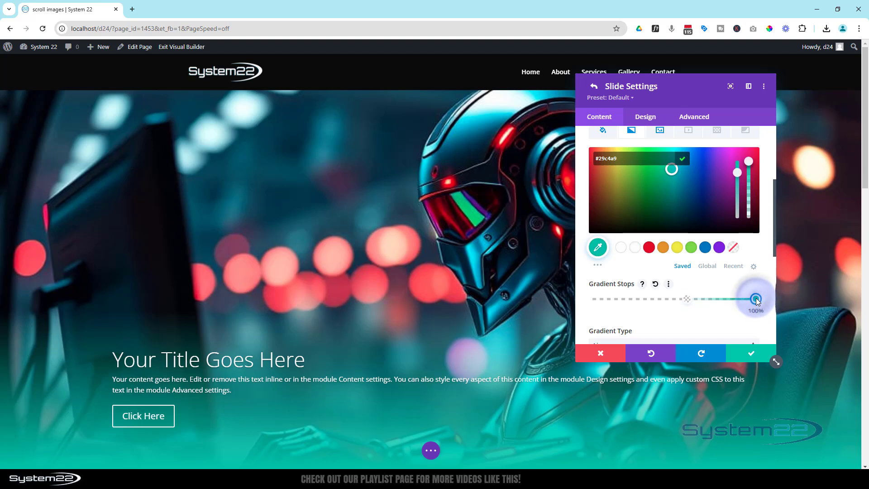
left_click_drag(677, 171, 584, 241)
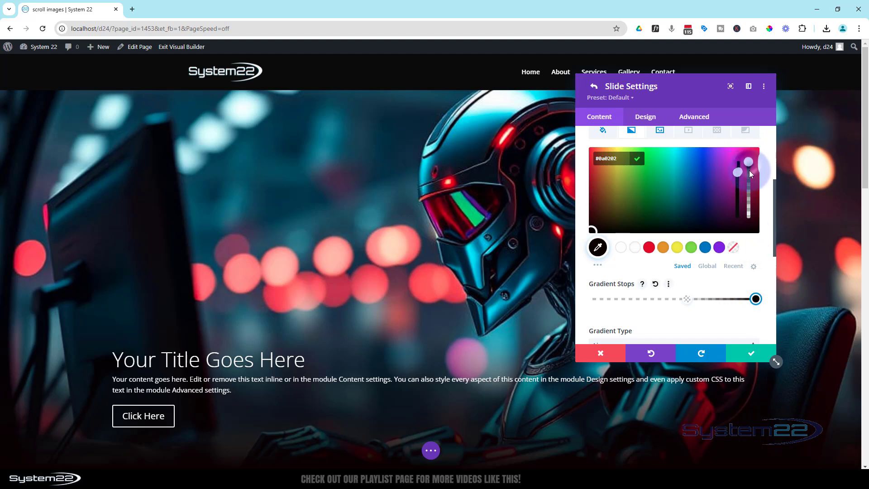
mouse_move(750, 174)
left_mouse_down()
mouse_move(750, 215)
mouse_move(748, 185)
left_mouse_up()
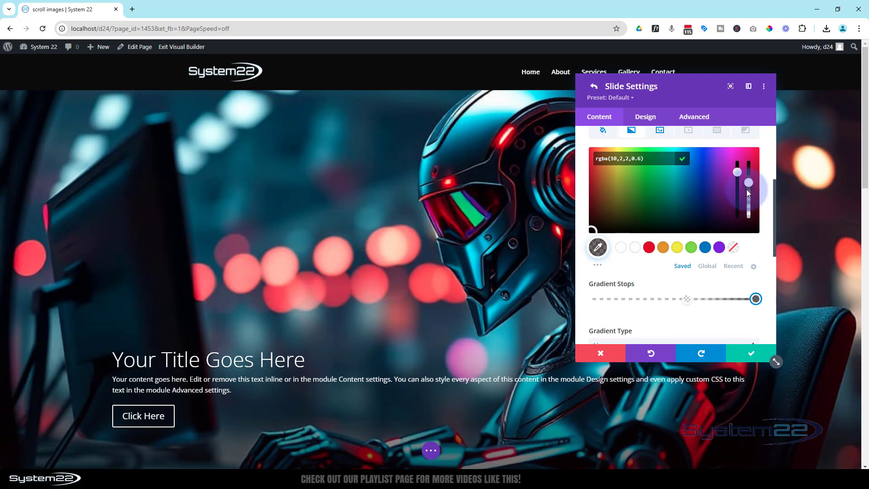
left_click_drag(746, 189, 746, 188)
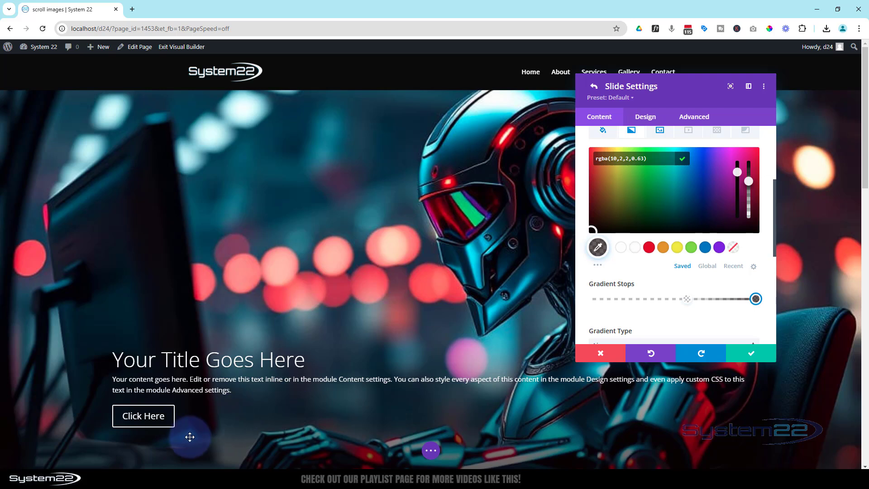
left_click(745, 354)
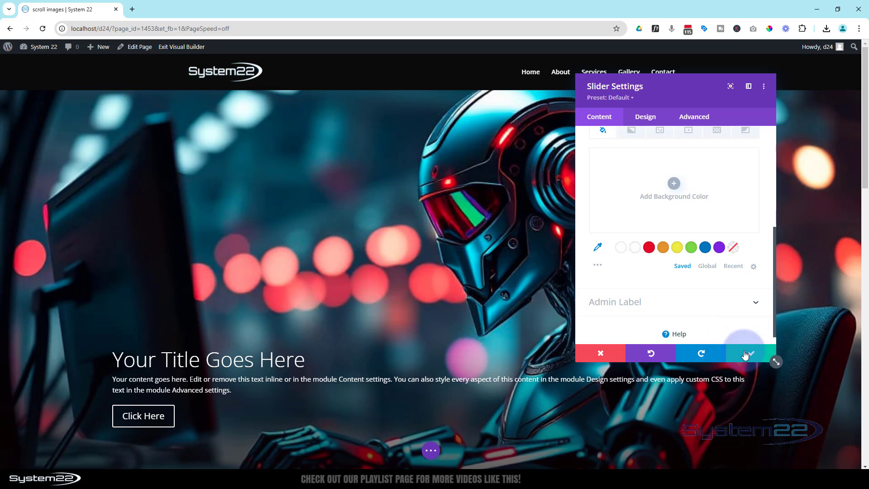
Step: Duplicate the finished slide three times to make four slides in the slider
scroll(654, 252, "up", 5)
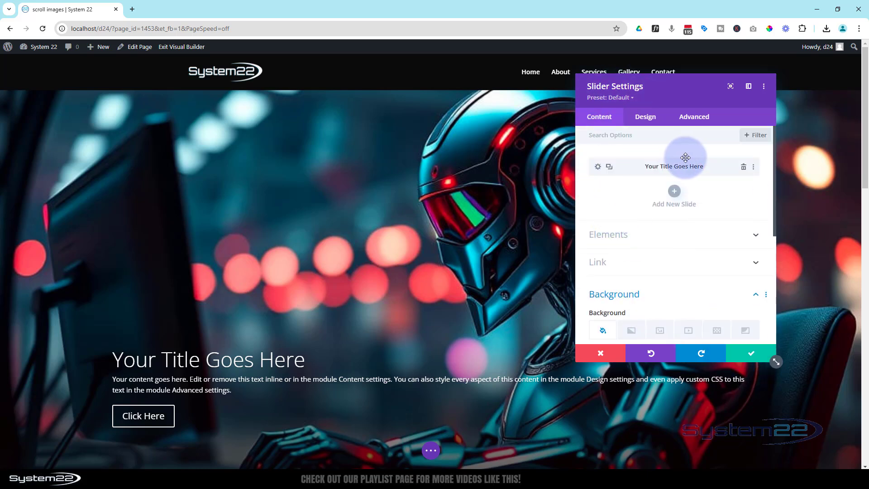
left_click(610, 166)
left_click(610, 166)
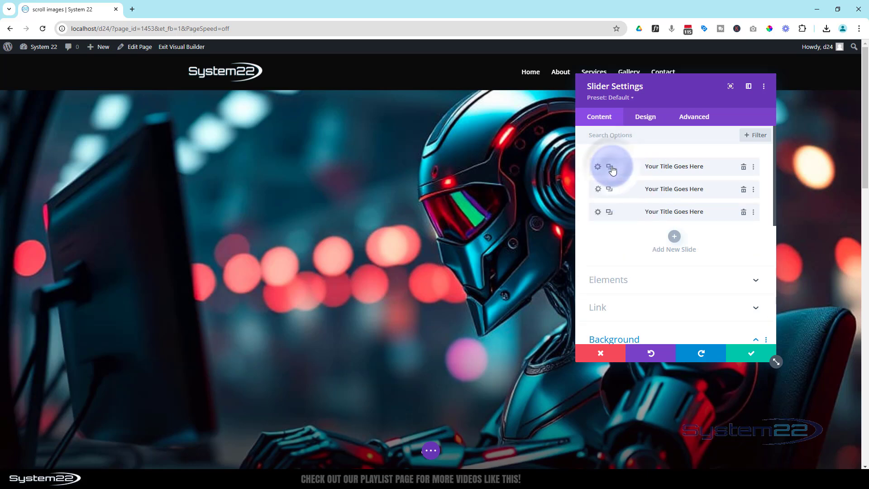
left_click(610, 166)
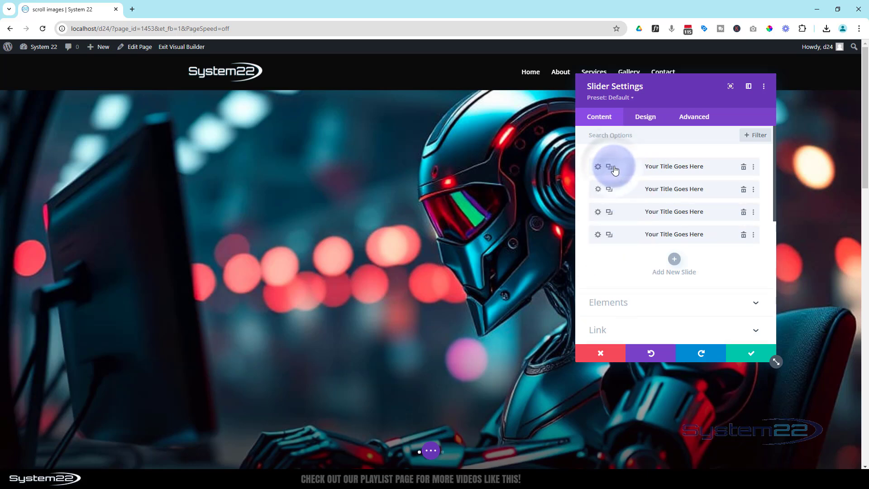
Step: Replace the second slide's background image with the white-helmeted, red-eyed robot picture from the media library and save the slide
left_click(597, 192)
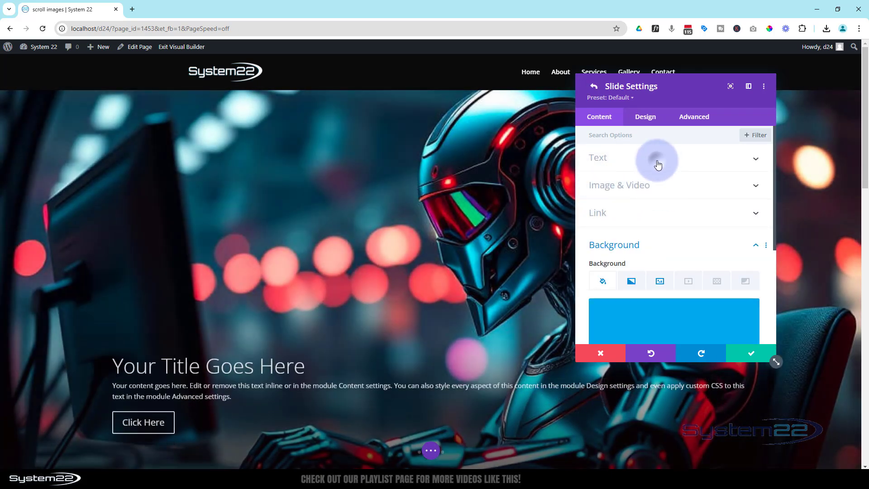
left_click(658, 164)
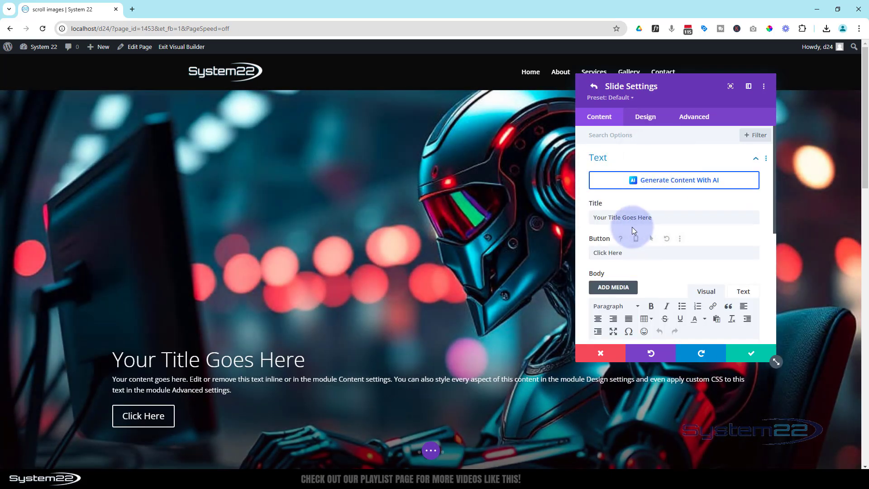
scroll(650, 227, "down", 3)
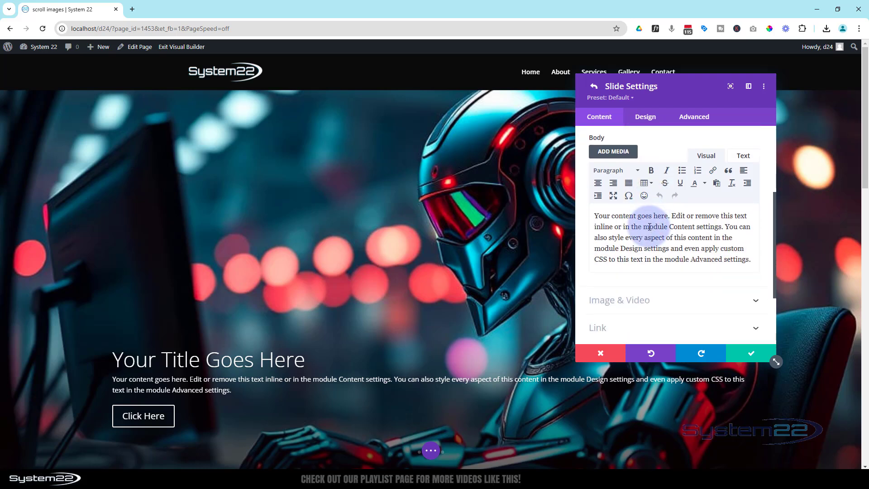
scroll(627, 320, "down", 1)
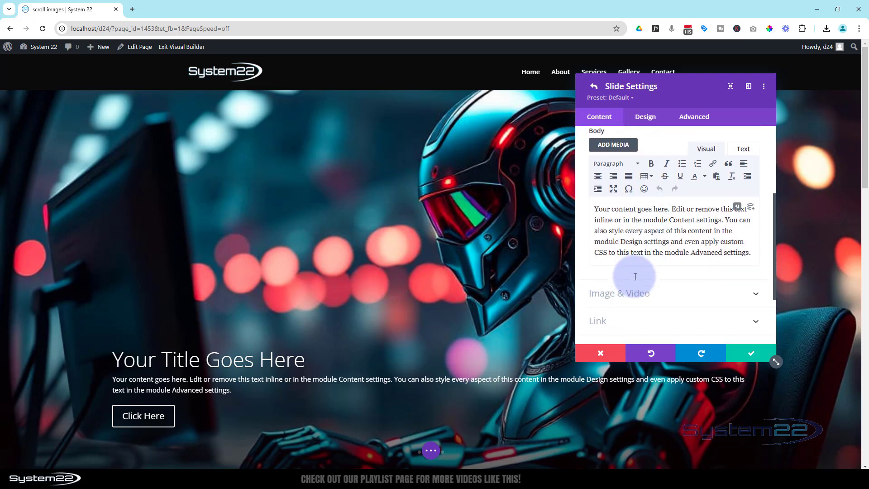
left_click(633, 282)
left_click(607, 171)
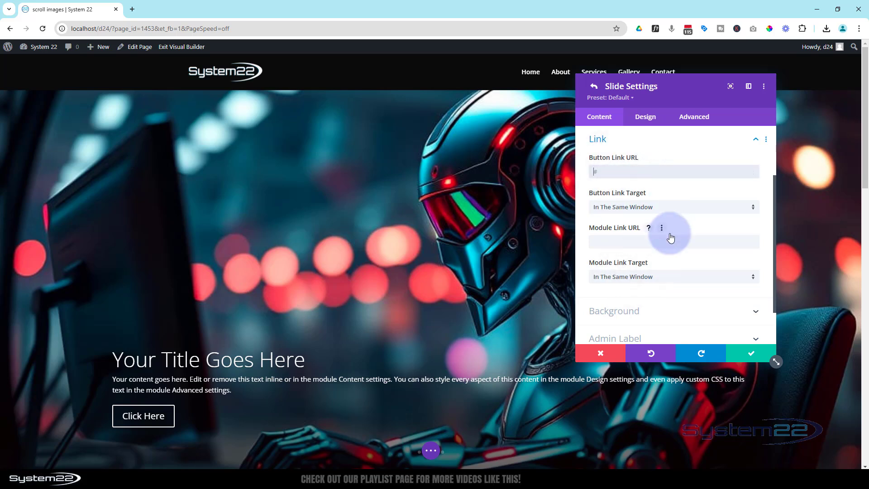
left_click(663, 315)
left_click(661, 178)
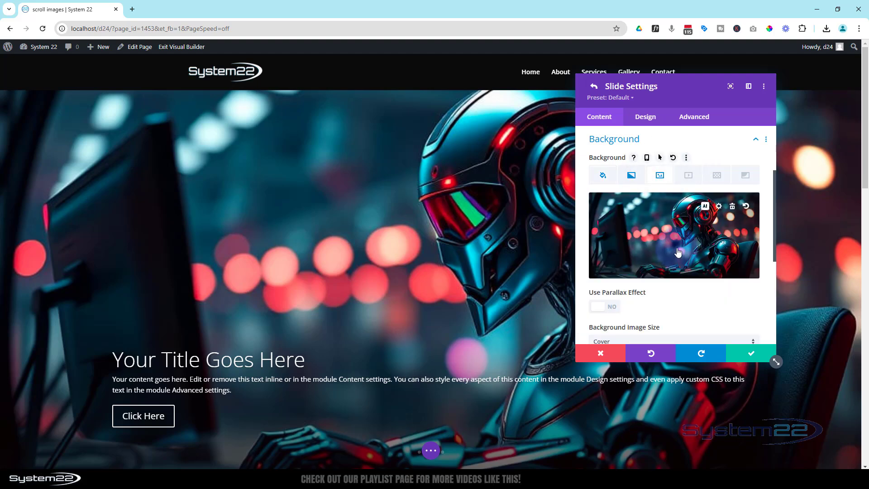
left_click(678, 252)
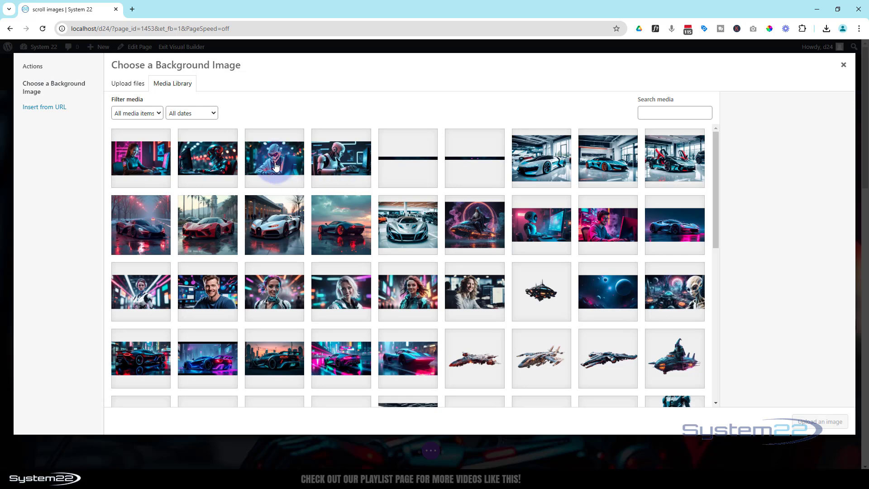
left_click(276, 166)
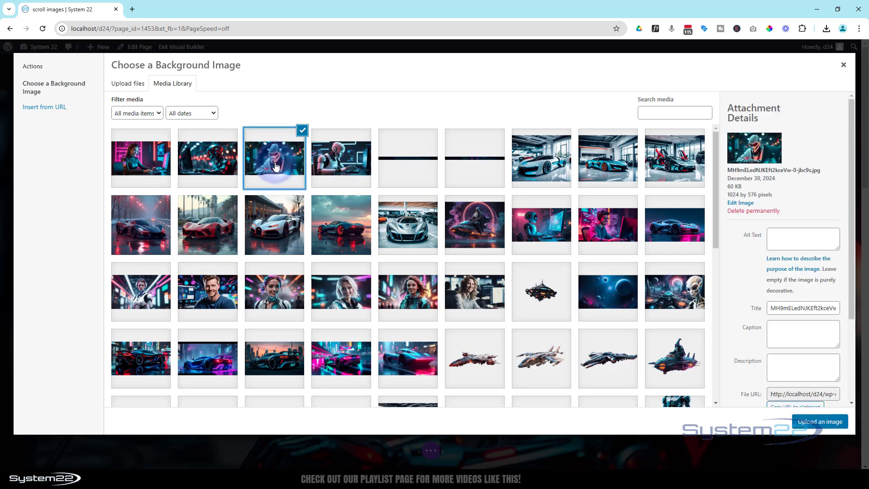
left_click(833, 422)
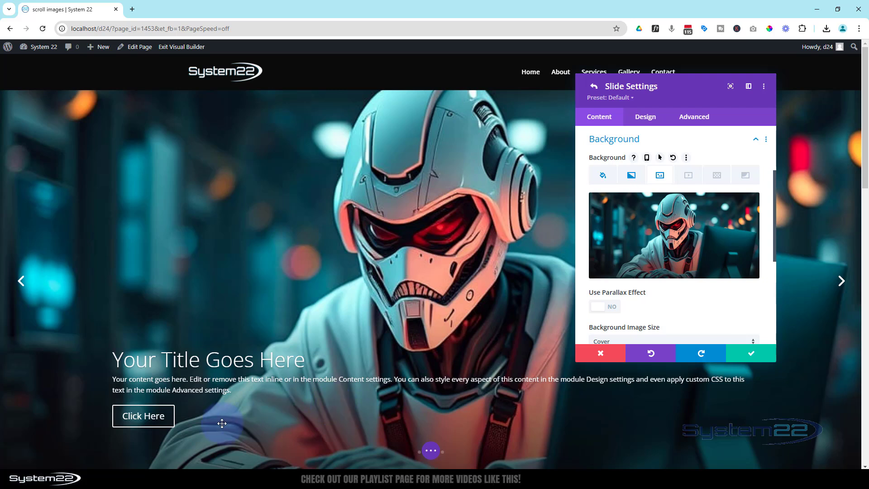
left_click(745, 356)
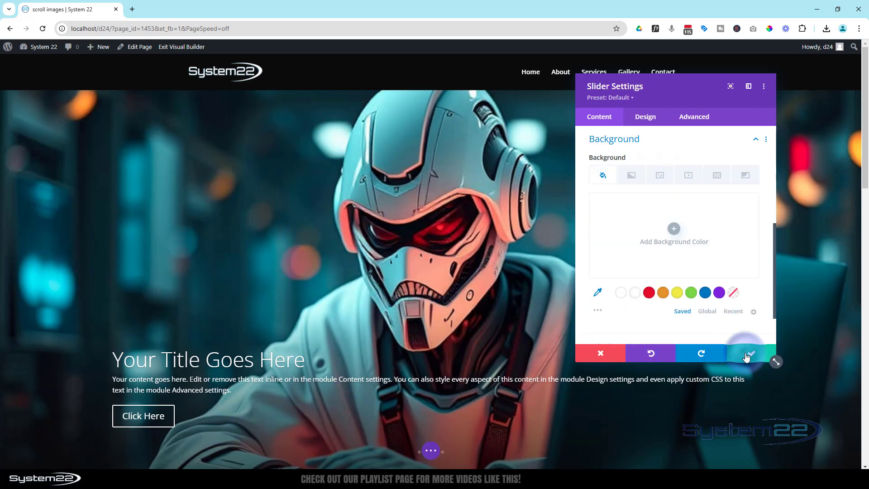
Step: Replace the third slide's background image with the media library picture of the woman at a computer in pink neon light
scroll(698, 257, "up", 3)
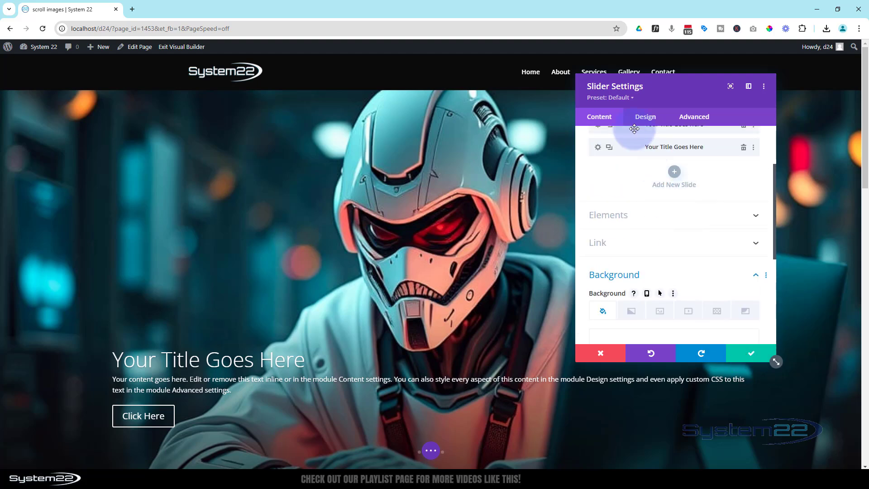
scroll(638, 213, "up", 2)
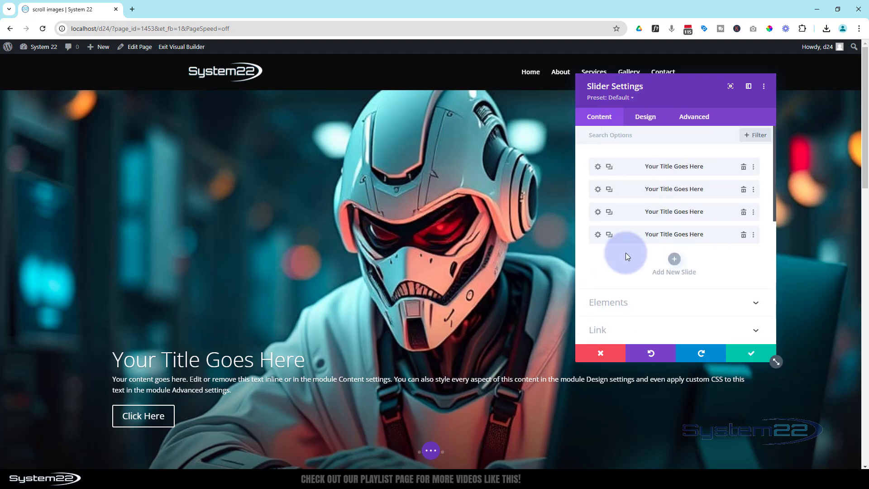
left_click(598, 214)
scroll(630, 238, "down", 3)
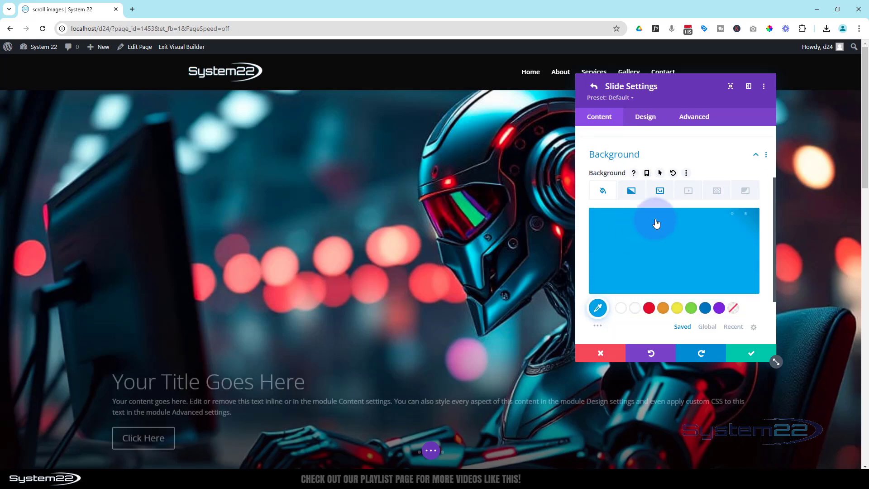
left_click(662, 198)
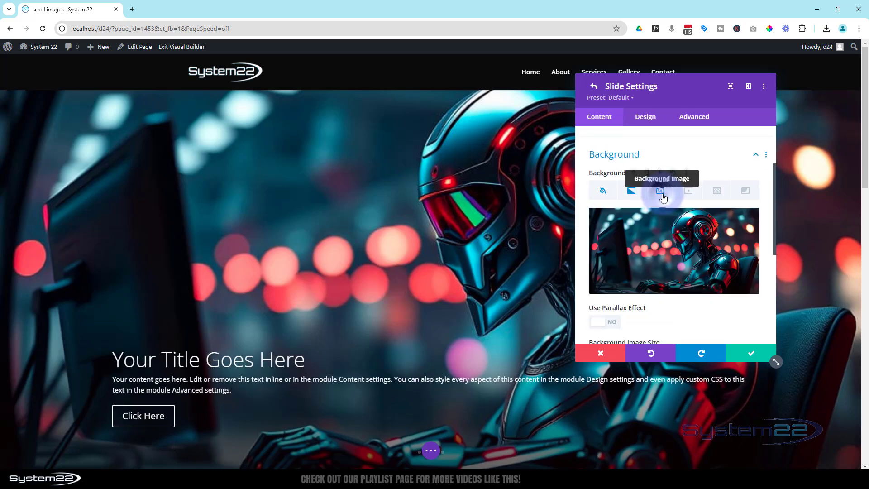
left_click(673, 257)
left_click(109, 169)
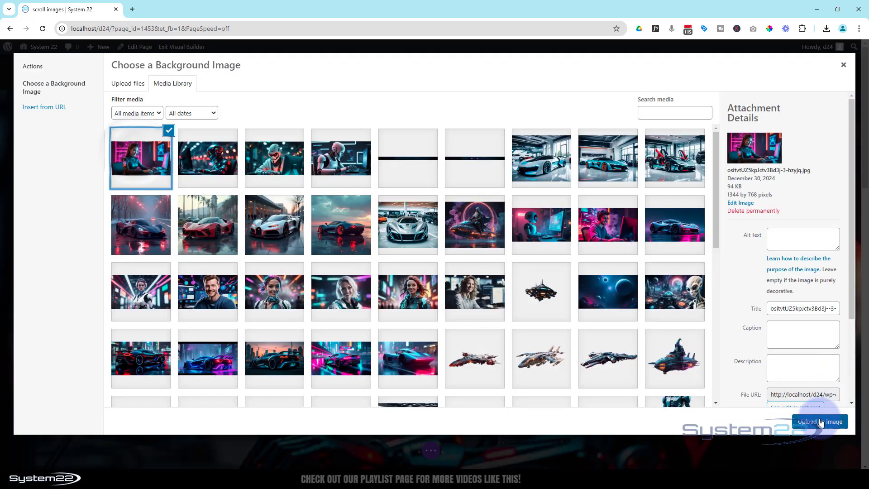
left_click(821, 421)
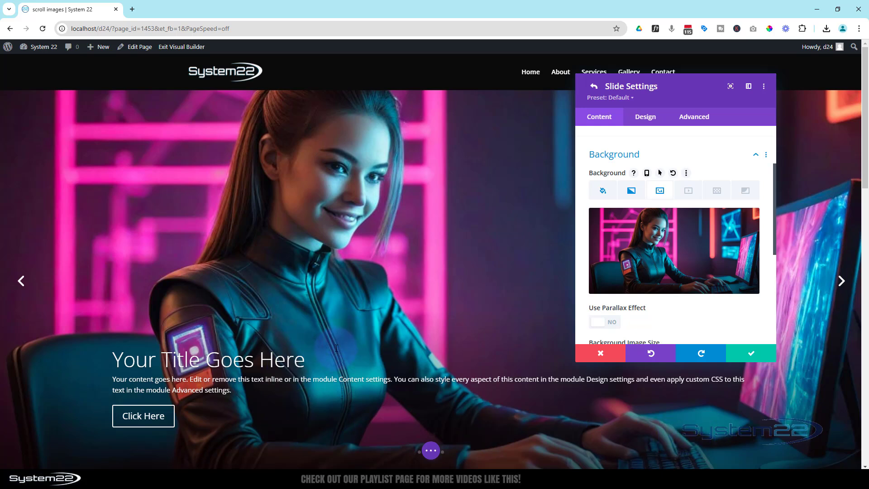
Step: Save the third slide and replace the fourth slide's background image with the media library picture of the pale robot working at a computer
left_click(754, 356)
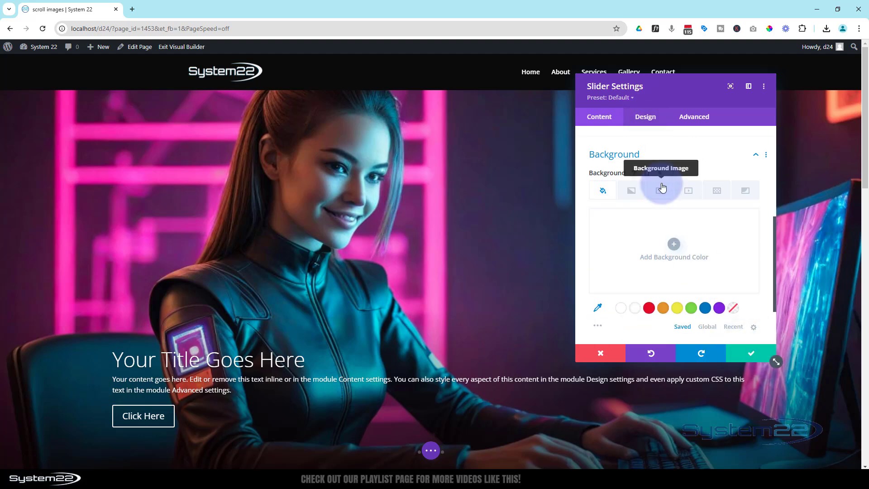
scroll(661, 188, "up", 5)
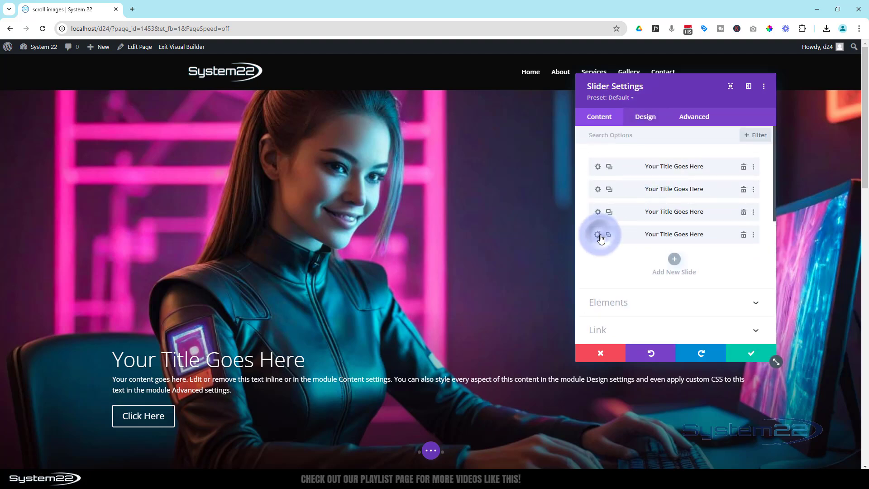
left_click(597, 234)
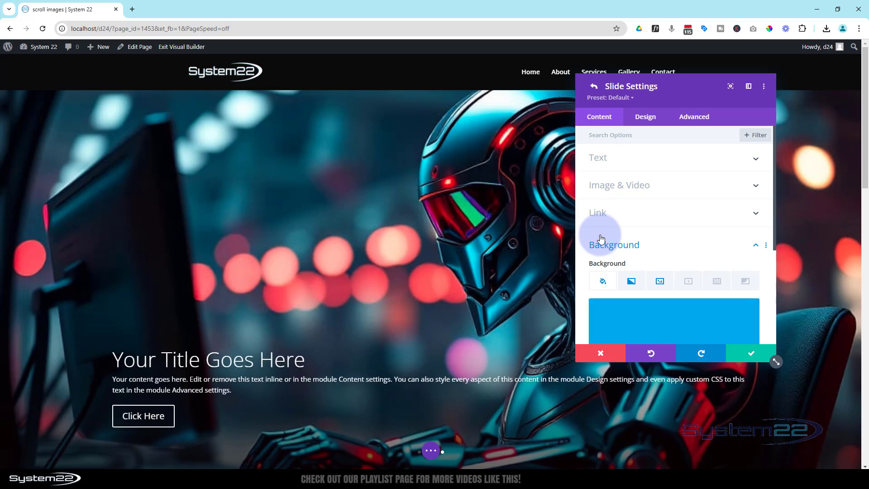
scroll(647, 209, "down", 2)
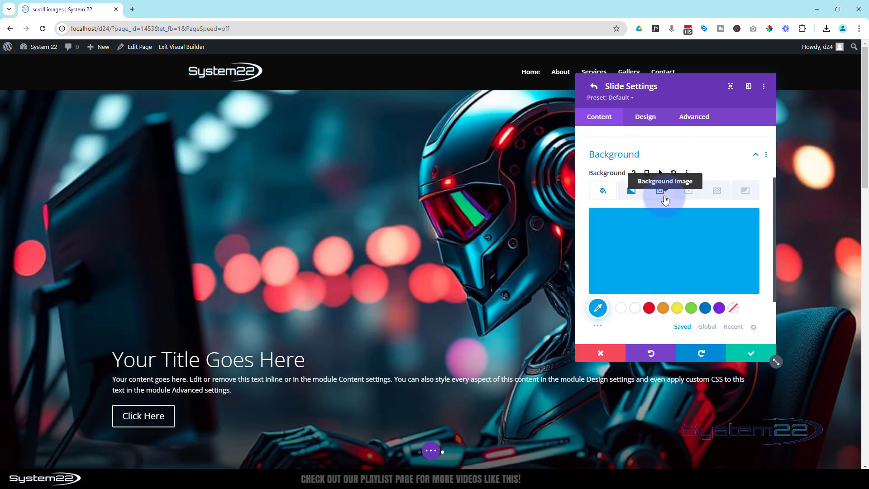
left_click(665, 200)
left_click(687, 258)
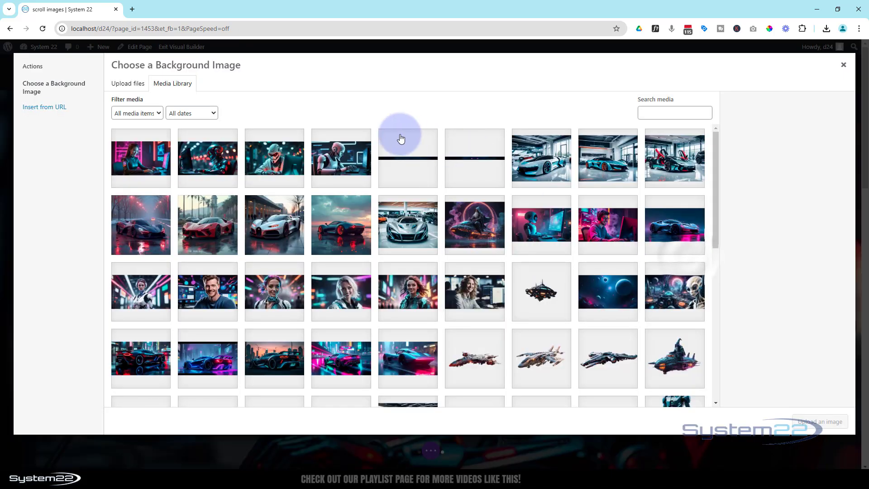
left_click(341, 154)
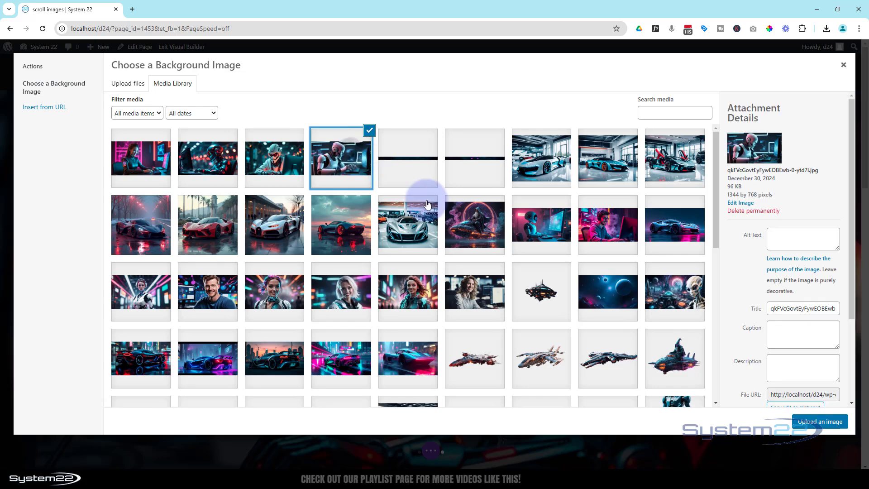
left_click(833, 425)
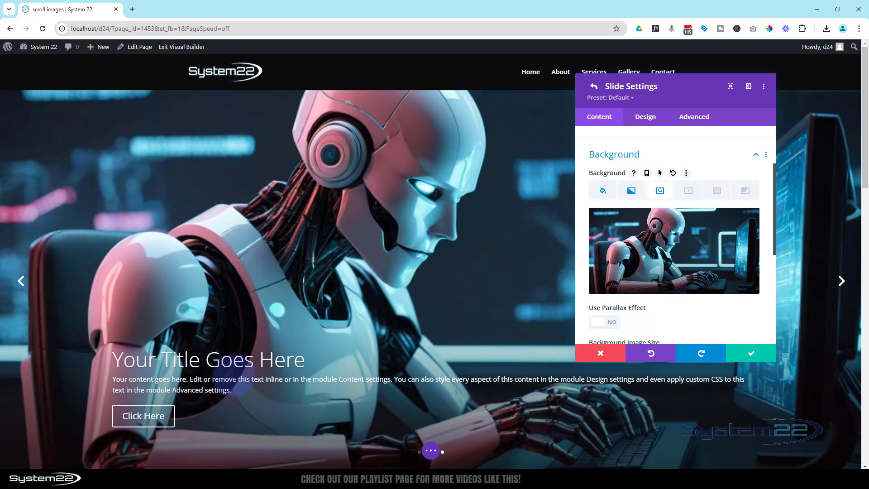
Step: Make the fourth slide's gradient end stop fully opaque #0a0202, move its transparent stop to 39%, and save the slide
left_click(633, 194)
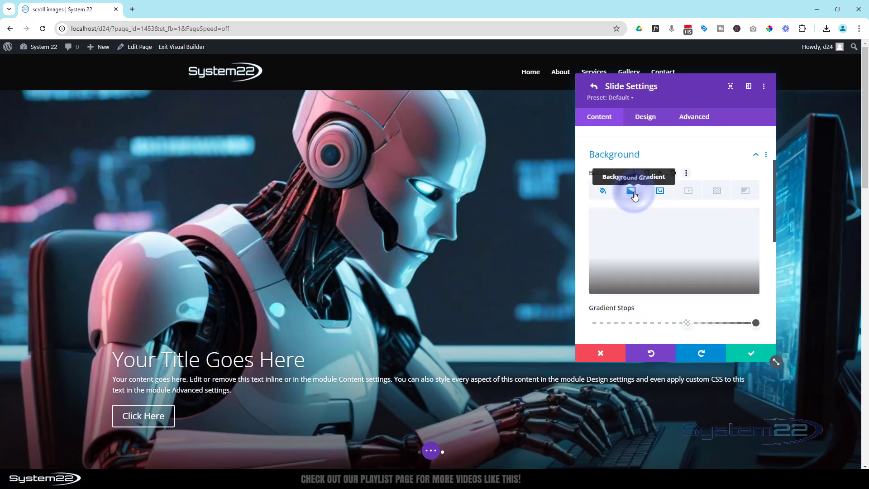
left_click(755, 323)
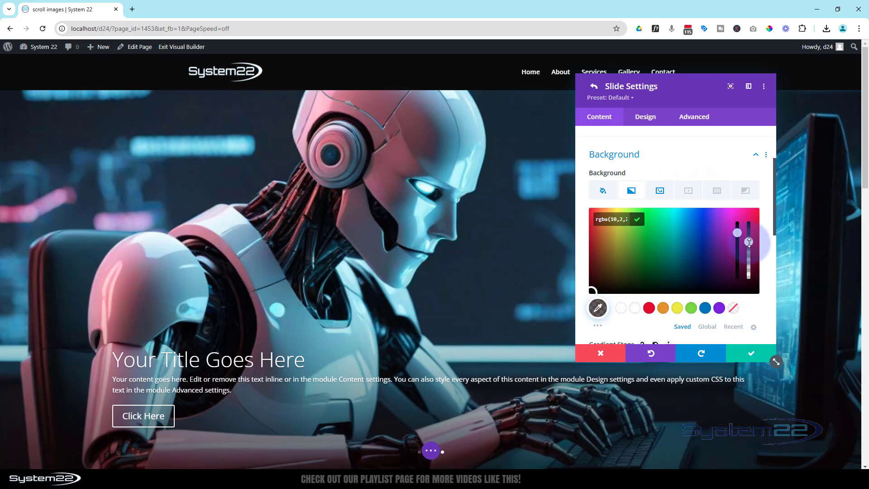
left_click_drag(749, 243, 749, 225)
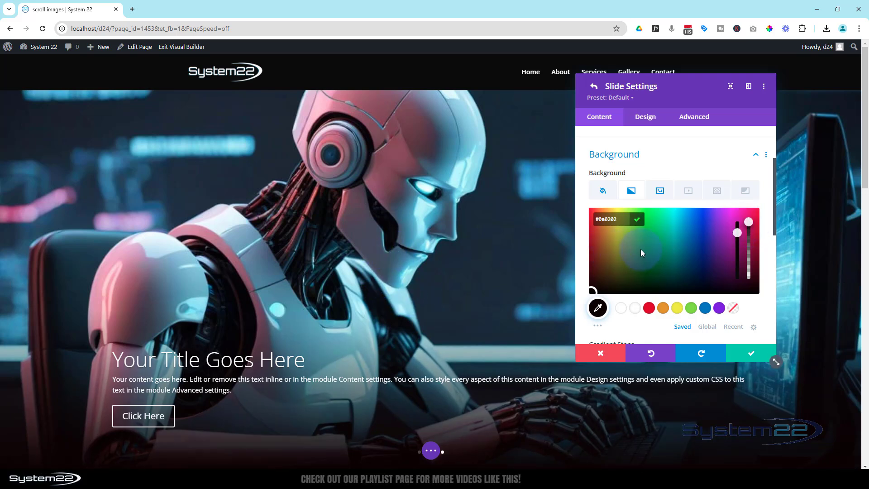
scroll(620, 318, "down", 1)
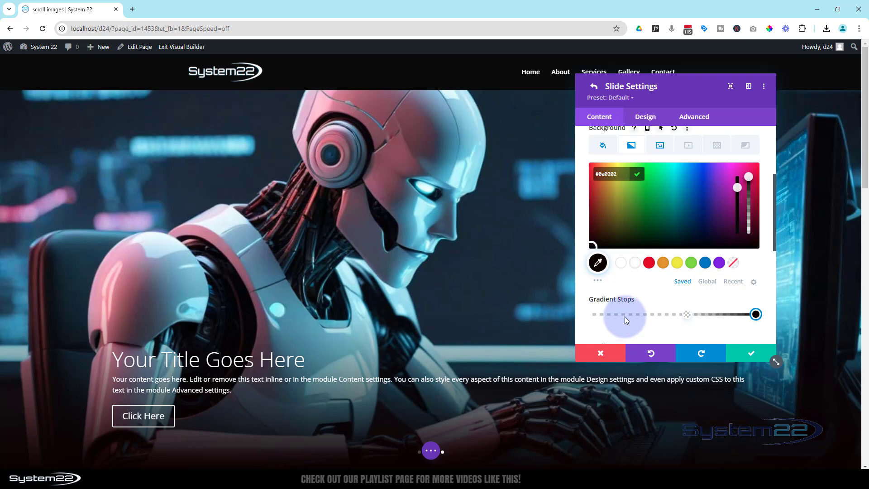
left_click_drag(688, 315, 661, 315)
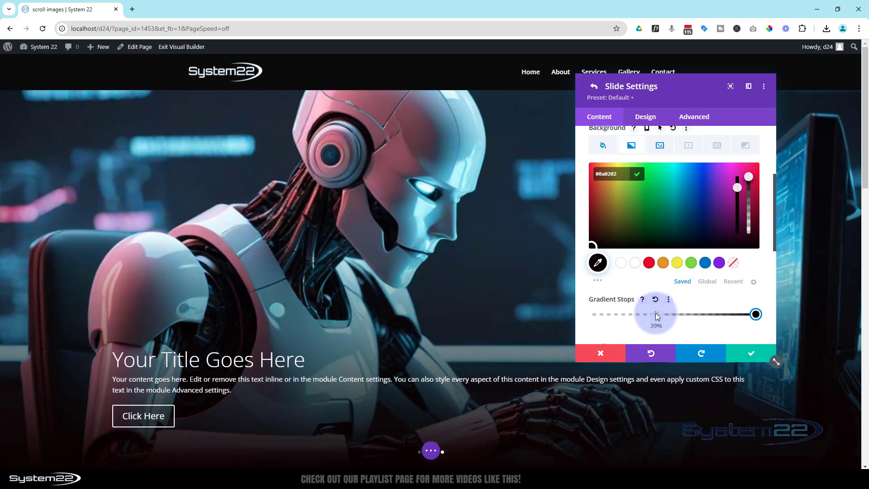
left_click(655, 315)
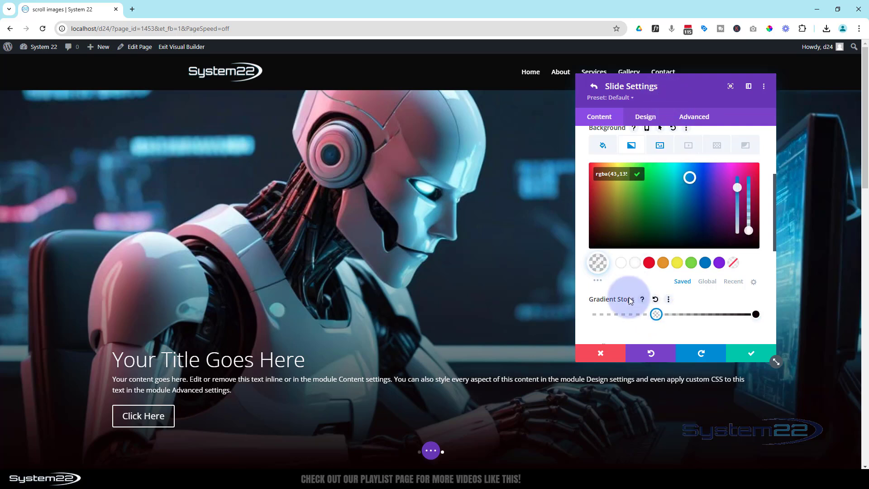
left_click(650, 322)
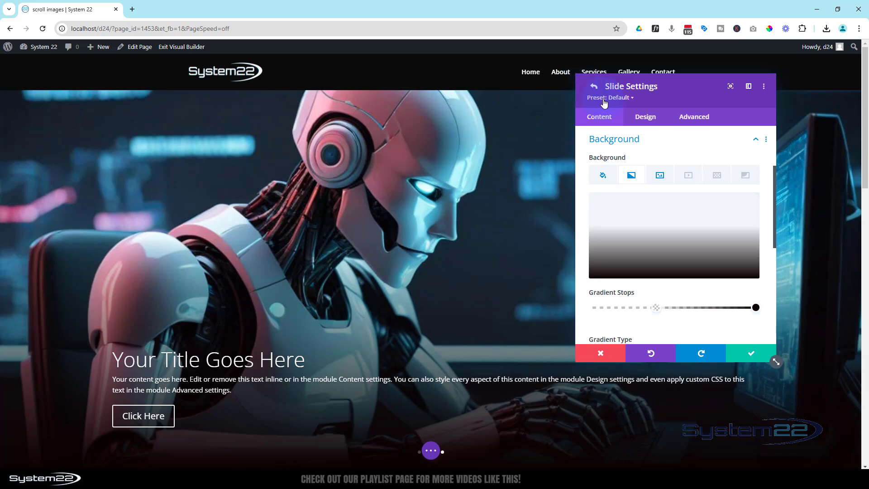
left_click(748, 355)
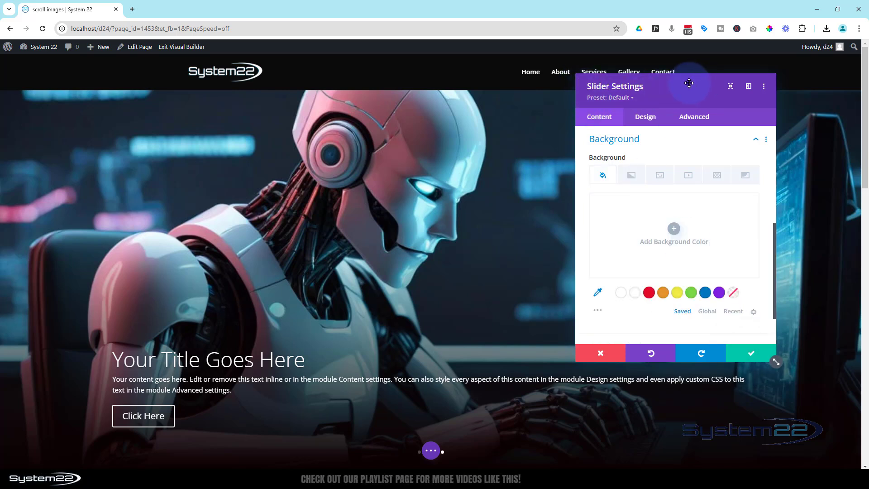
Step: Examine the slider's animation options and the first slide's design options for an automatic slide rotation setting
left_click(646, 121)
scroll(667, 161, "down", 2)
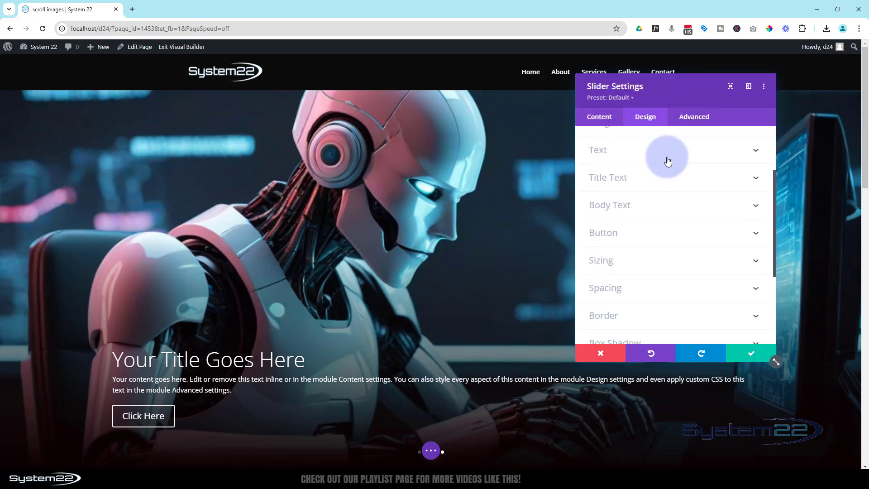
scroll(668, 161, "down", 3)
left_click(654, 294)
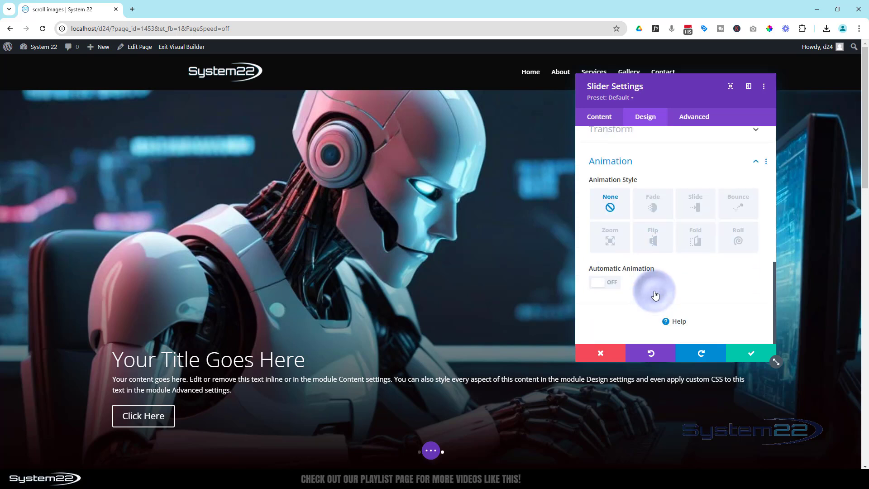
scroll(640, 297, "up", 2)
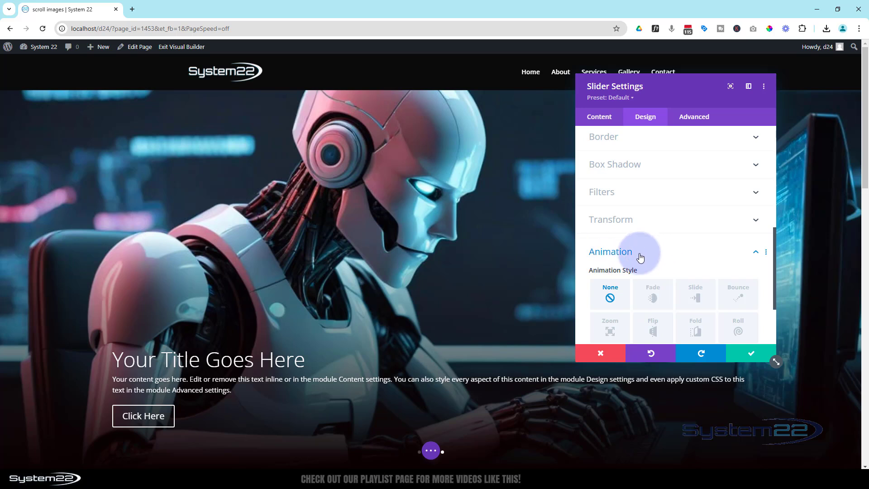
left_click(596, 117)
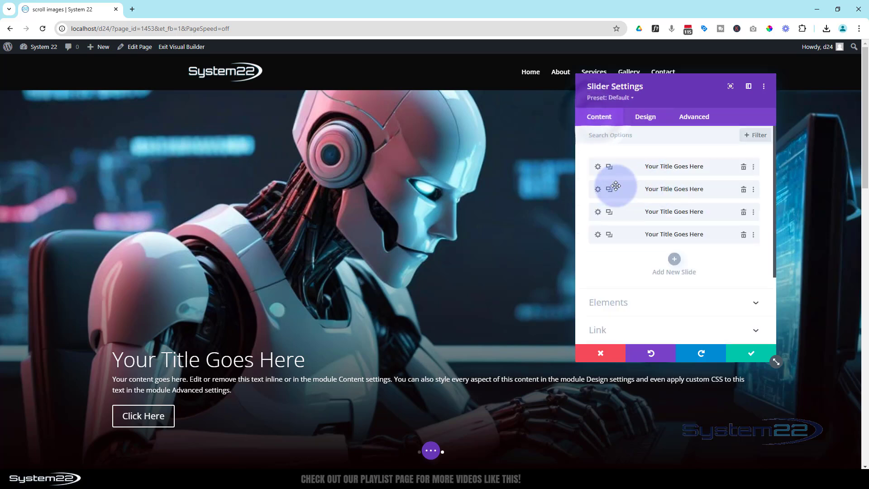
left_click(597, 166)
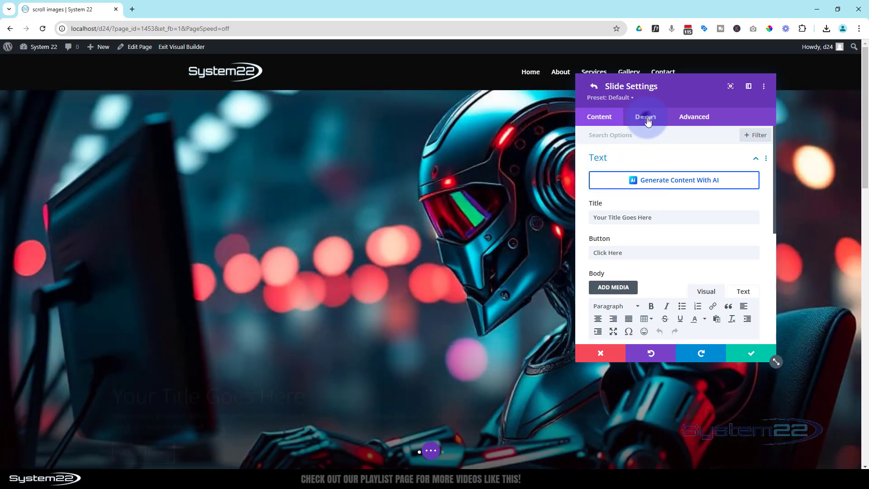
left_click(646, 118)
scroll(652, 210, "down", 3)
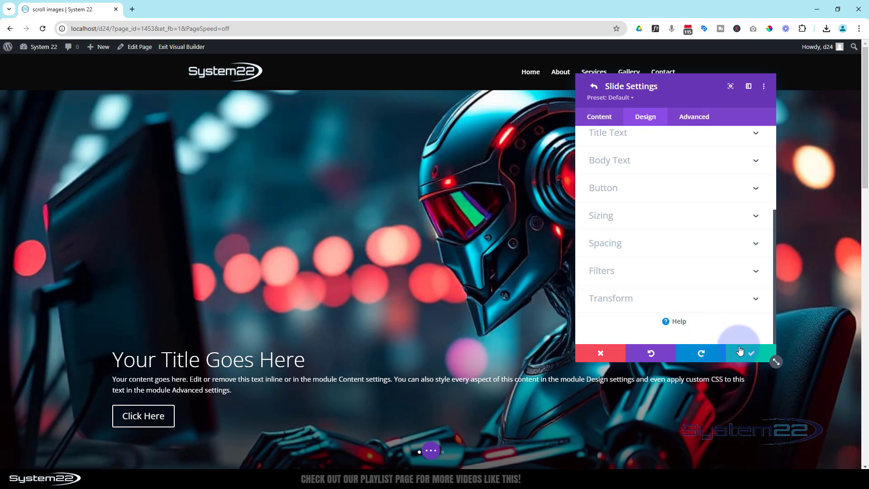
left_click(747, 352)
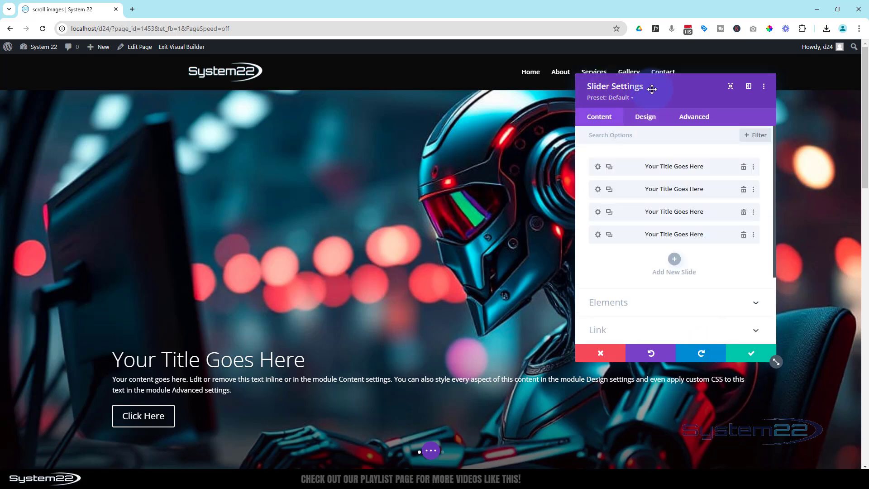
Step: Turn on automatic animation for the slider and set its speed to 5000 ms
left_click(648, 119)
scroll(702, 209, "down", 3)
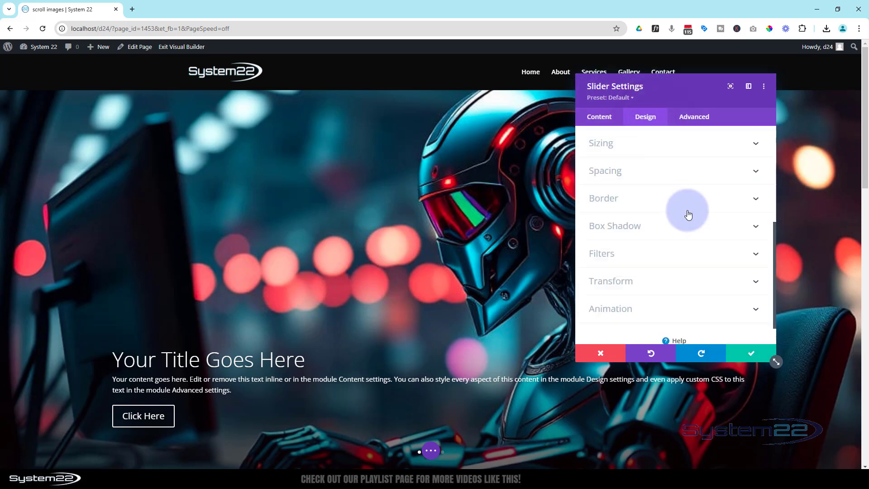
scroll(689, 214, "down", 1)
left_click(668, 288)
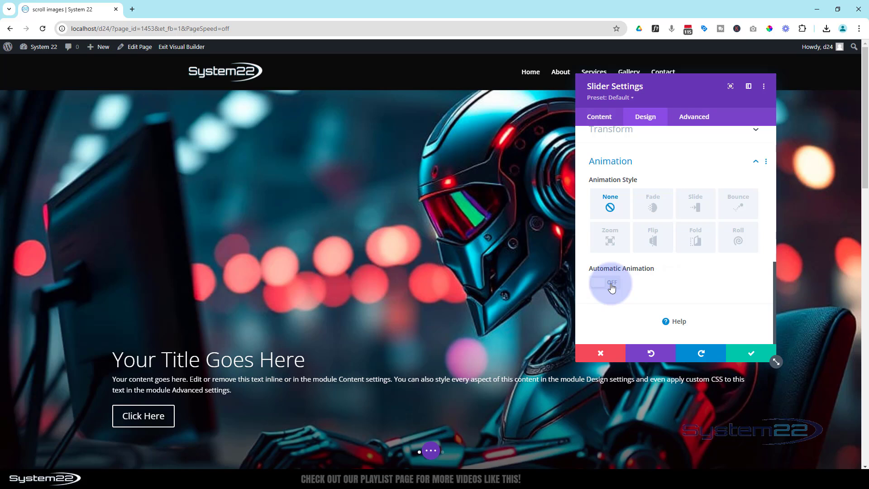
left_click(611, 283)
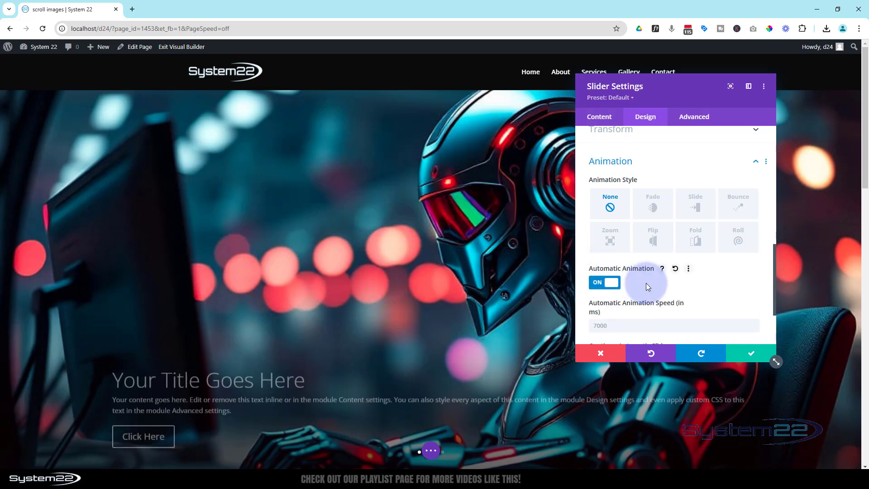
scroll(645, 283, "down", 1)
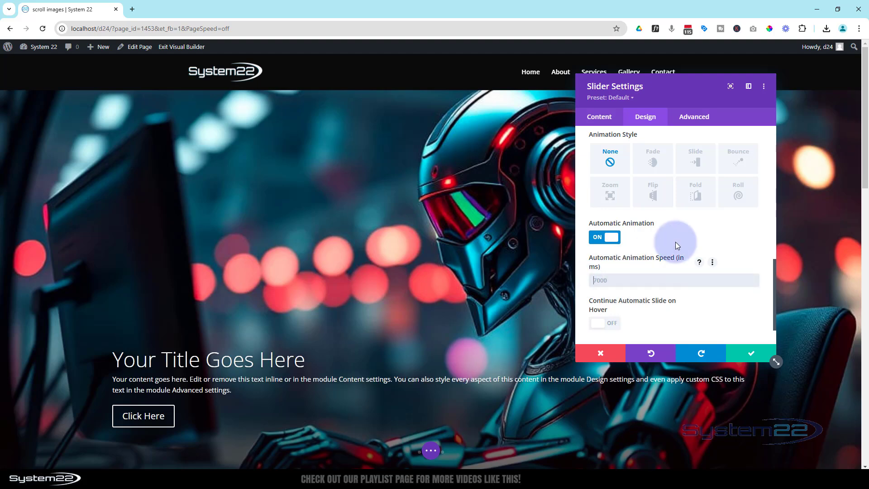
type("500")
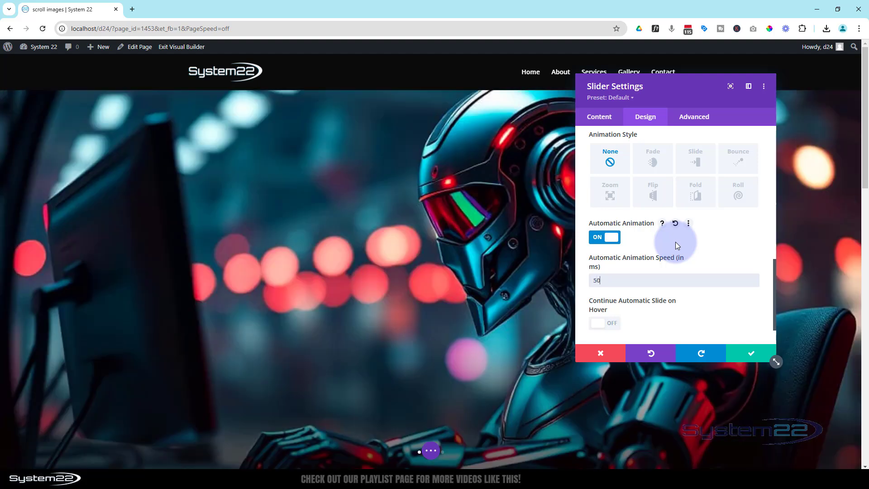
type("0")
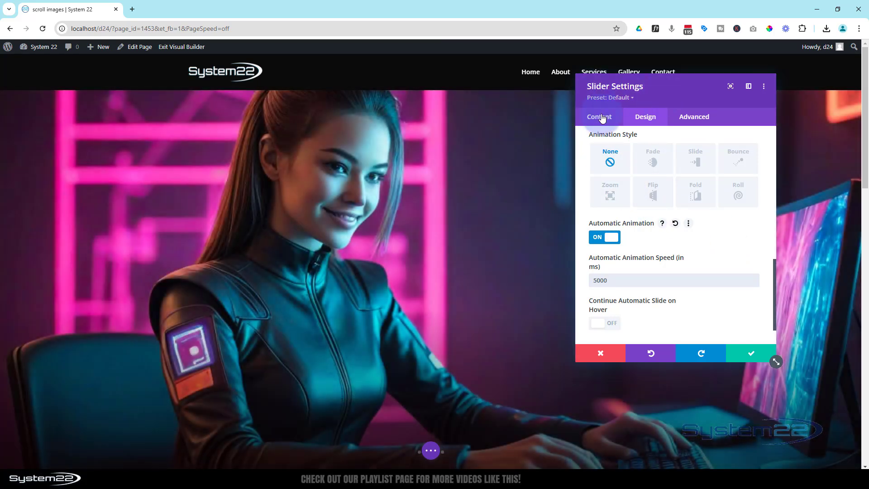
Step: Give the whole slider a near-black background color, #0a0a0a, and save the slider settings
left_click(602, 118)
left_click(706, 230)
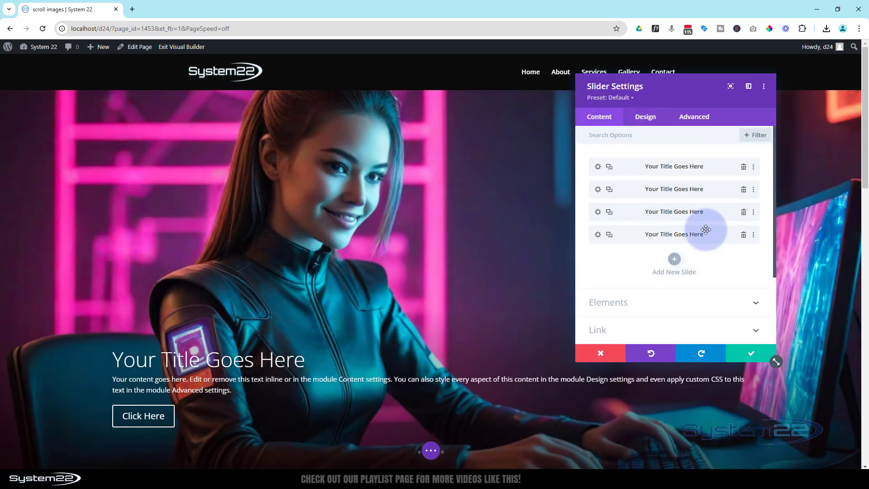
scroll(706, 236, "down", 3)
left_click(663, 259)
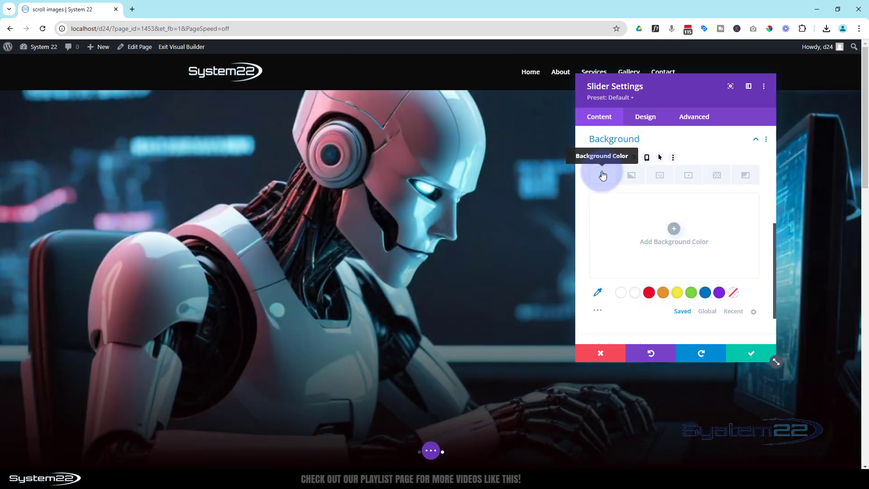
left_click(603, 175)
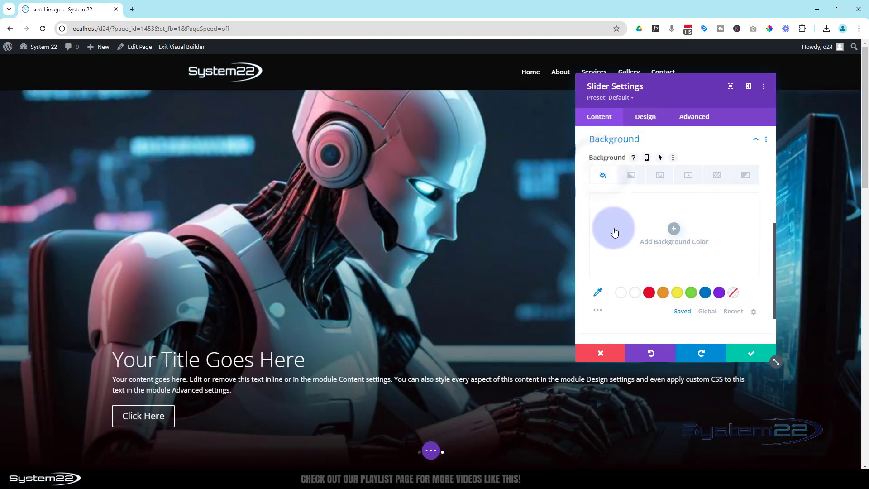
left_click(630, 247)
left_click(613, 261)
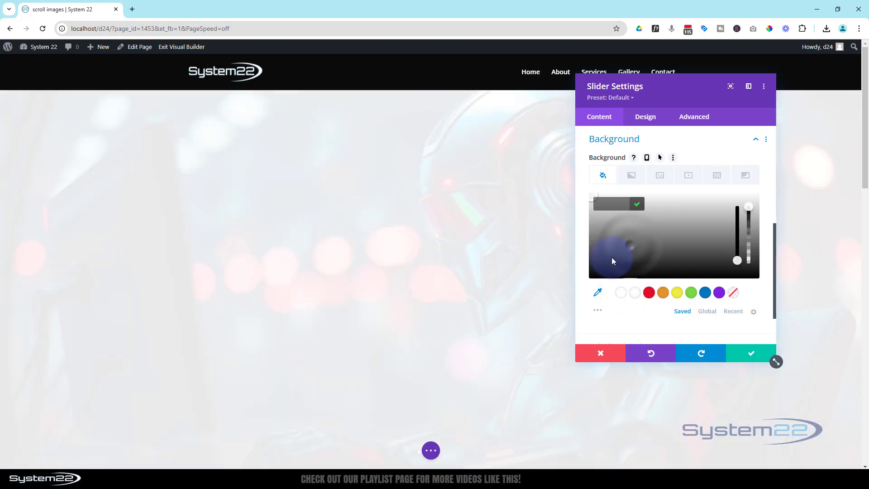
left_click(594, 272)
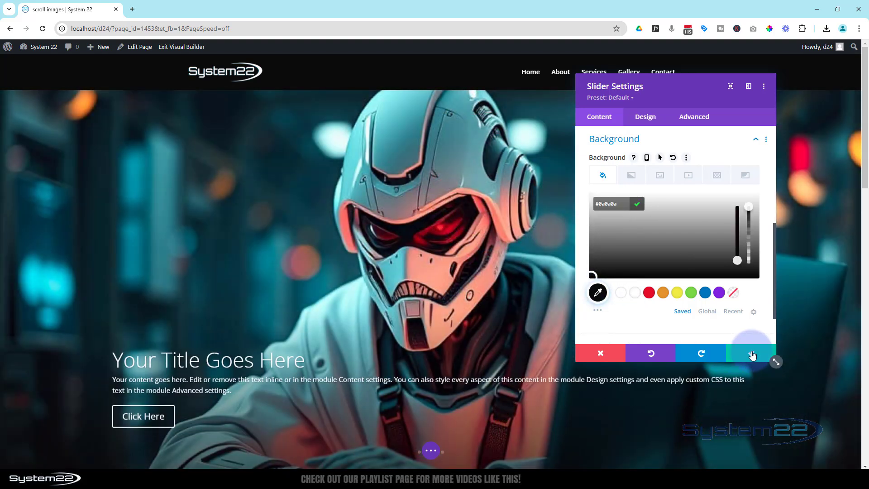
left_click(752, 355)
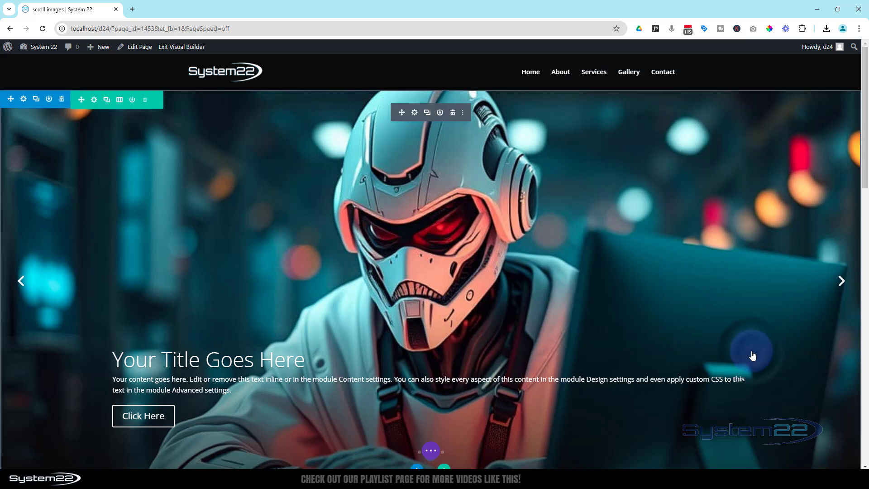
Step: Save the page and exit the visual builder to view the live slider
left_click(431, 450)
left_click(797, 454)
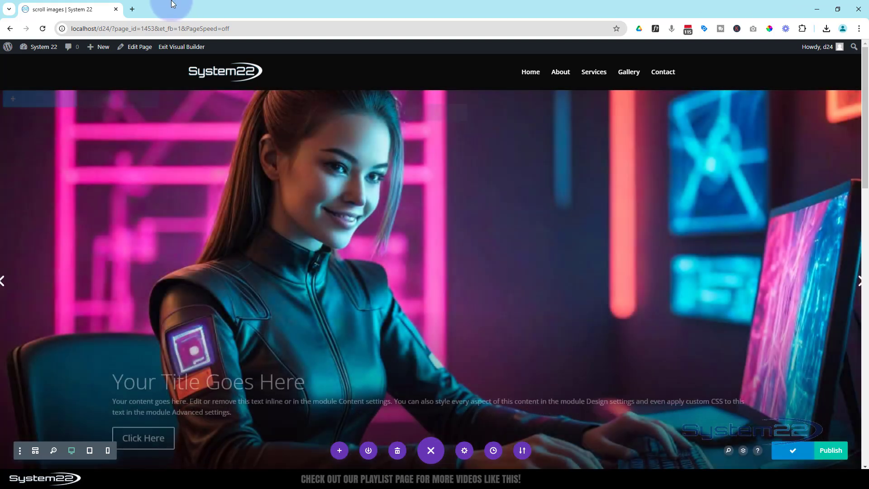
left_click(179, 48)
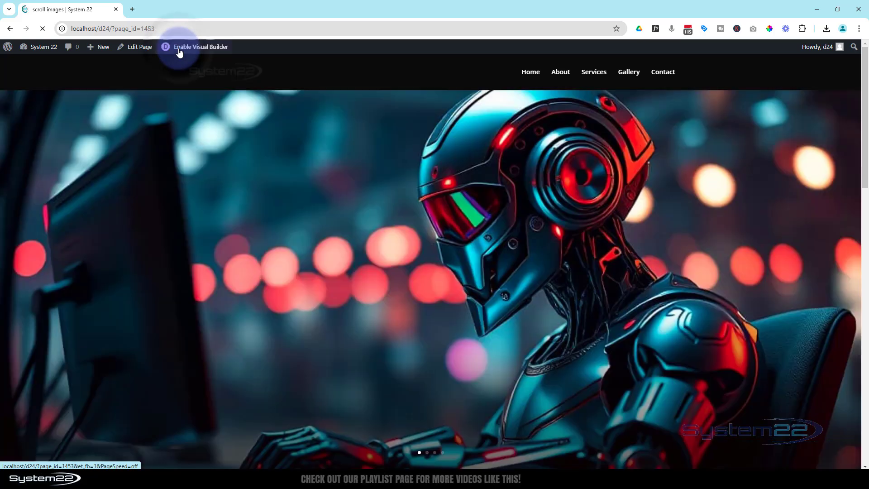